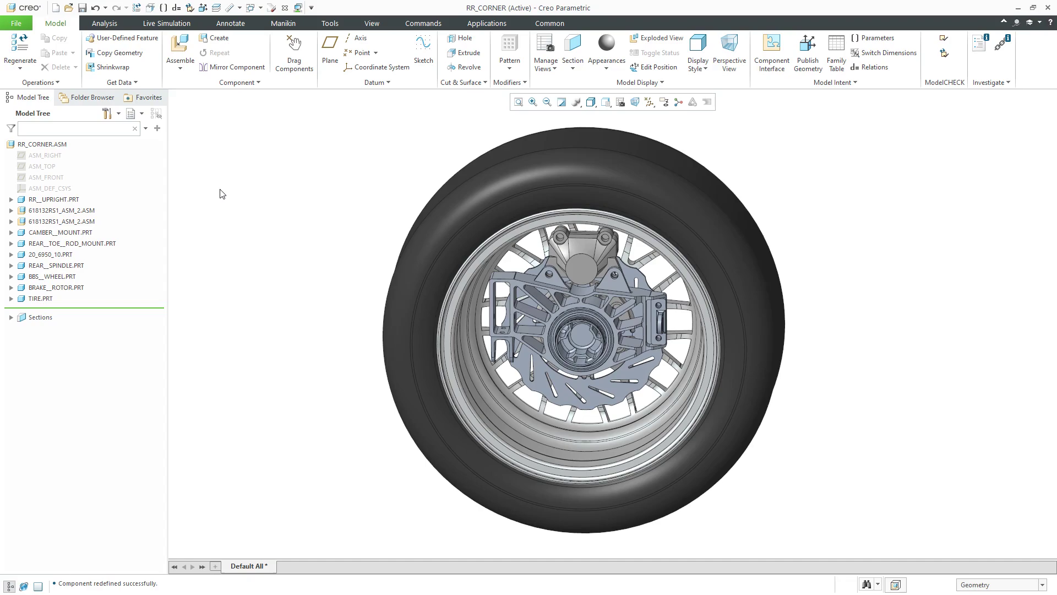
- Open BRAKE__ROTOR_SW.SLDPRT from the SolidWorksOriginal folder with the file type set to All Files
left_click(69, 7)
double_click(464, 242)
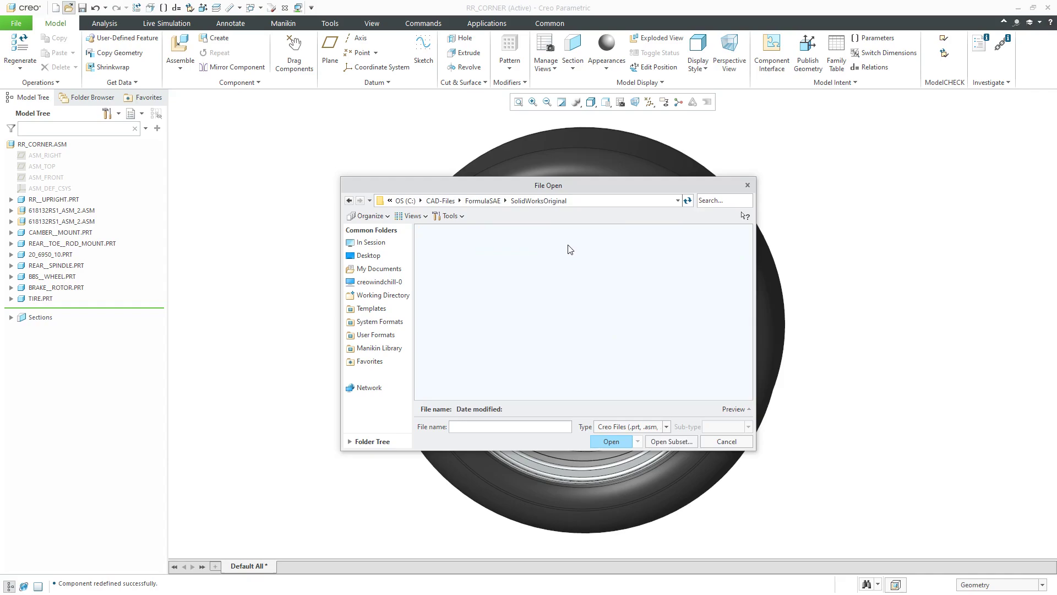
left_click(666, 427)
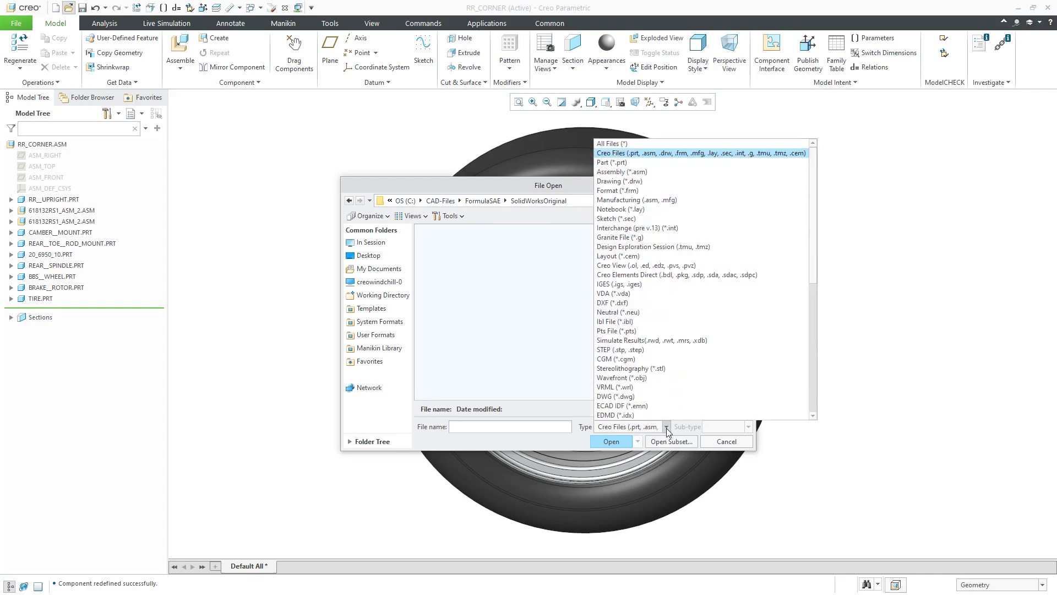
left_click(636, 143)
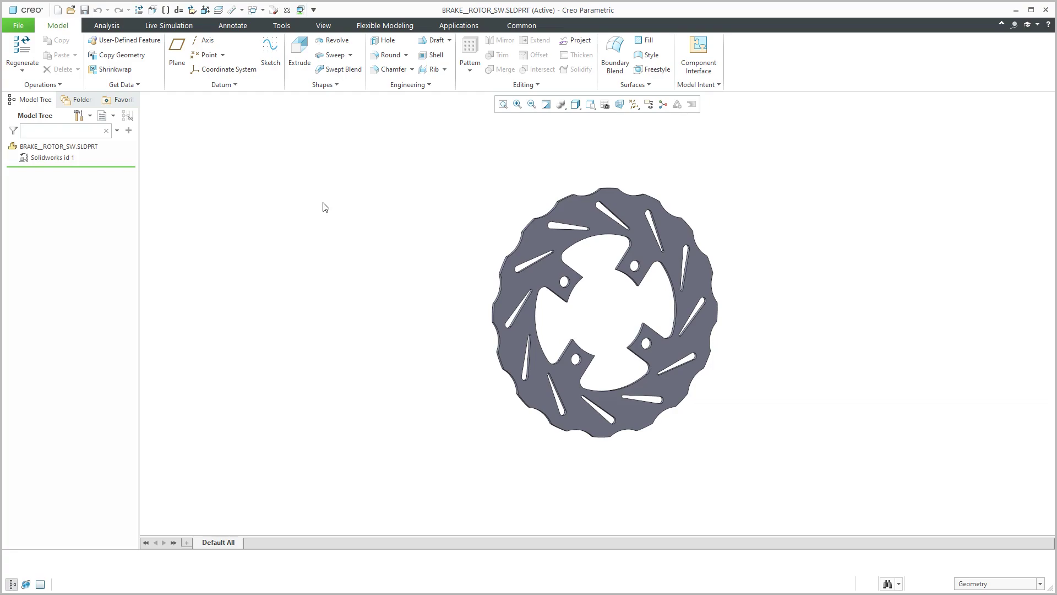
- Return to the RR_CORNER assembly window and begin replacing the BRAKE__ROTOR.PRT component
left_click(263, 10)
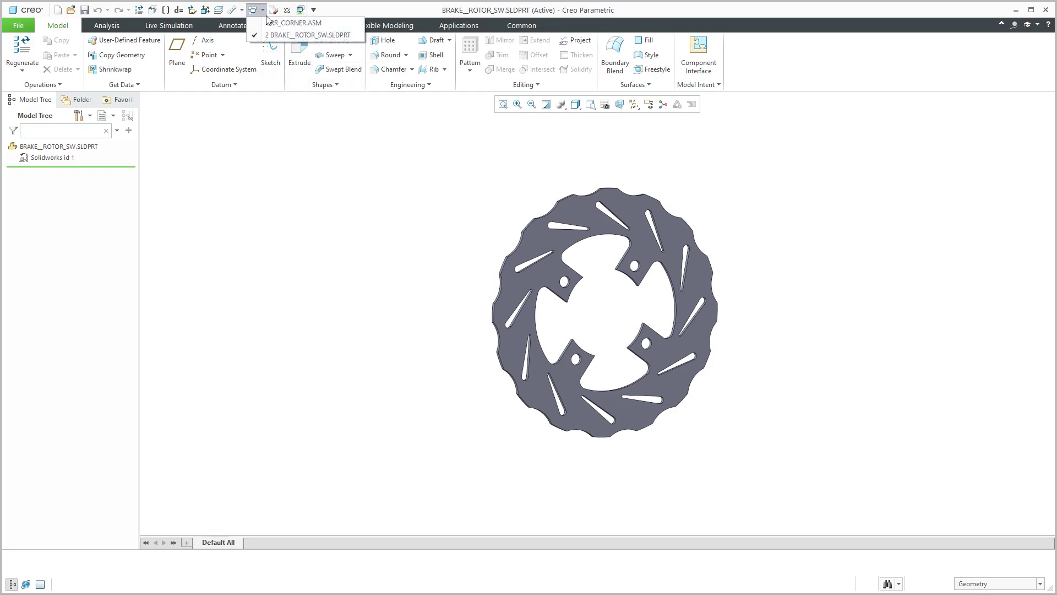
left_click(292, 22)
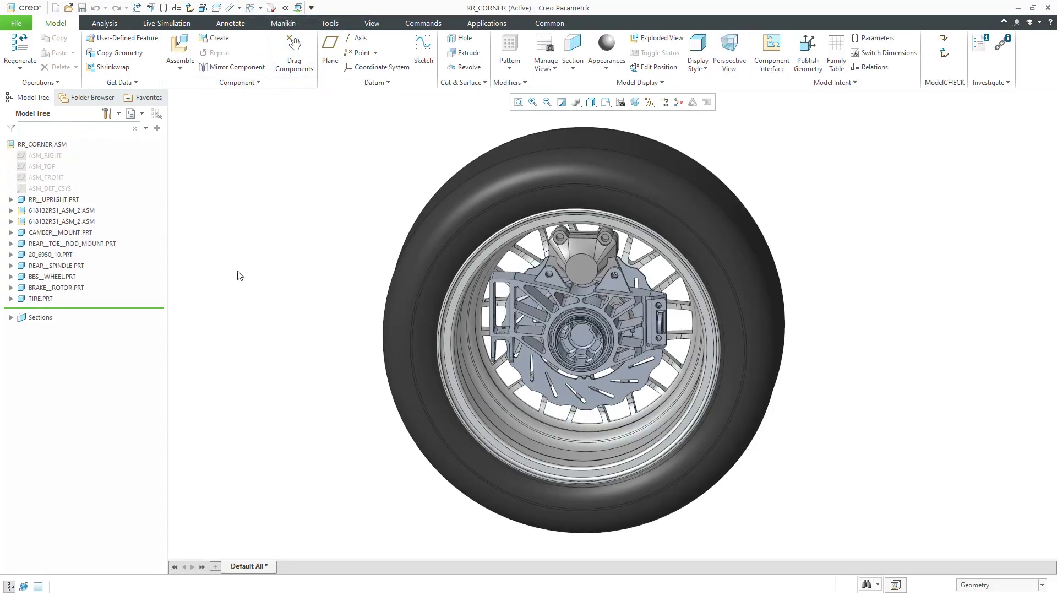
left_click(76, 291)
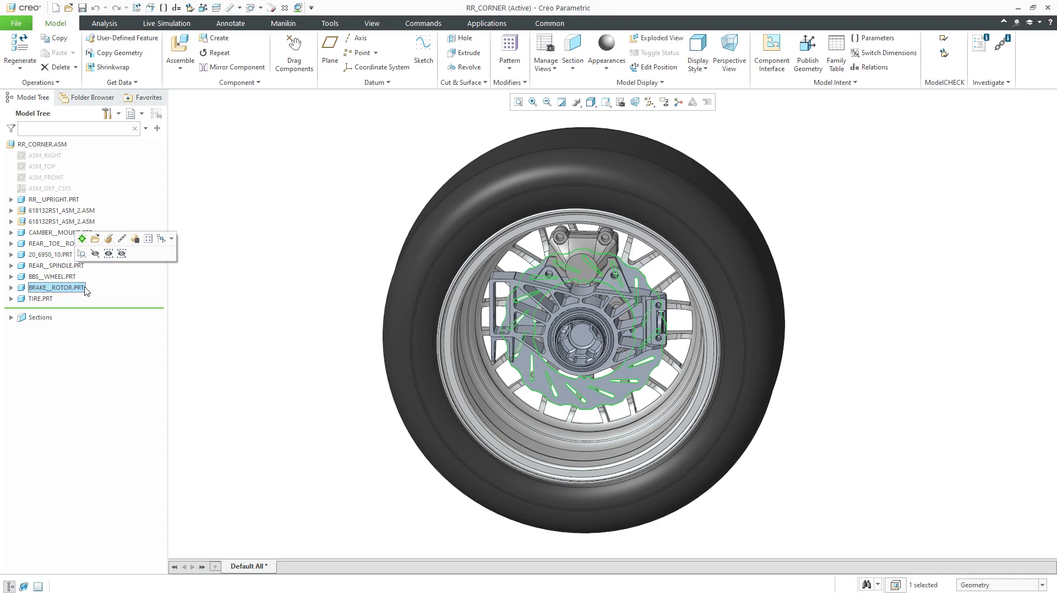
right_click(87, 291)
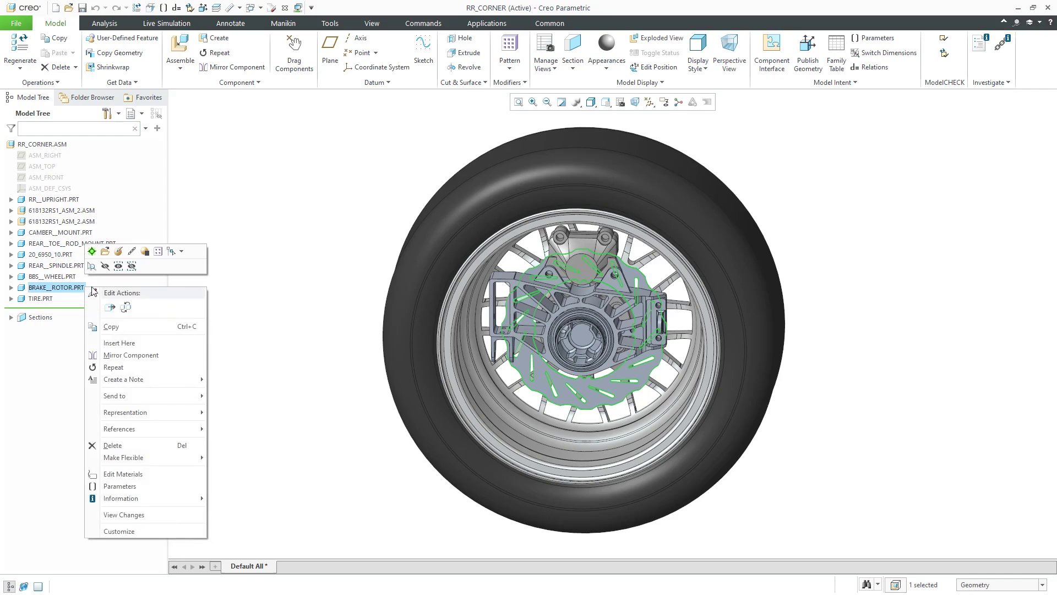
left_click(126, 308)
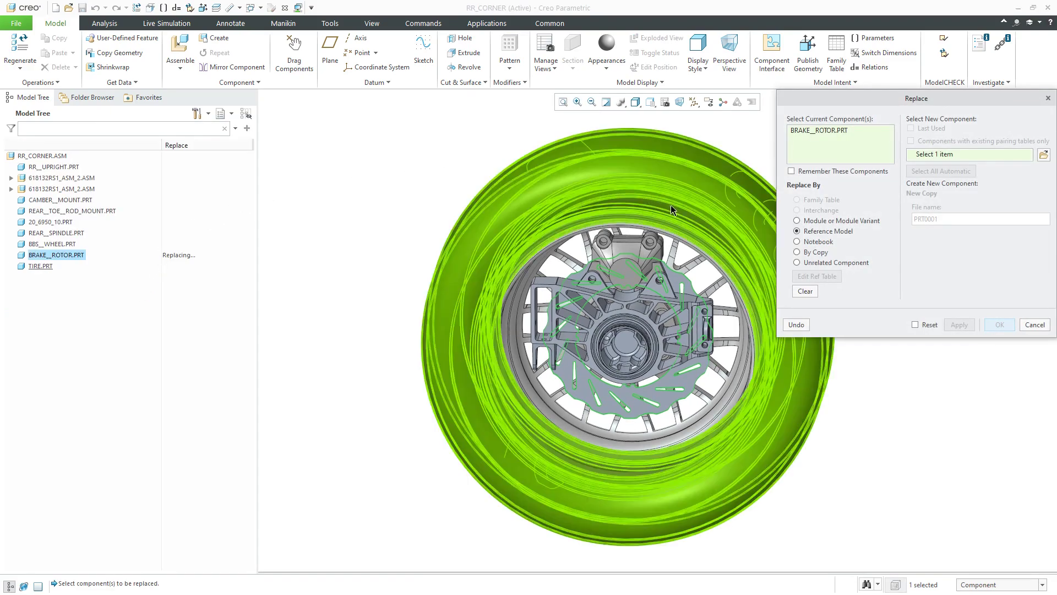
- Choose brake_rotor_SW.SLDPRT, filtered by SolidWorks Part type, as the unrelated replacement component
left_click(854, 263)
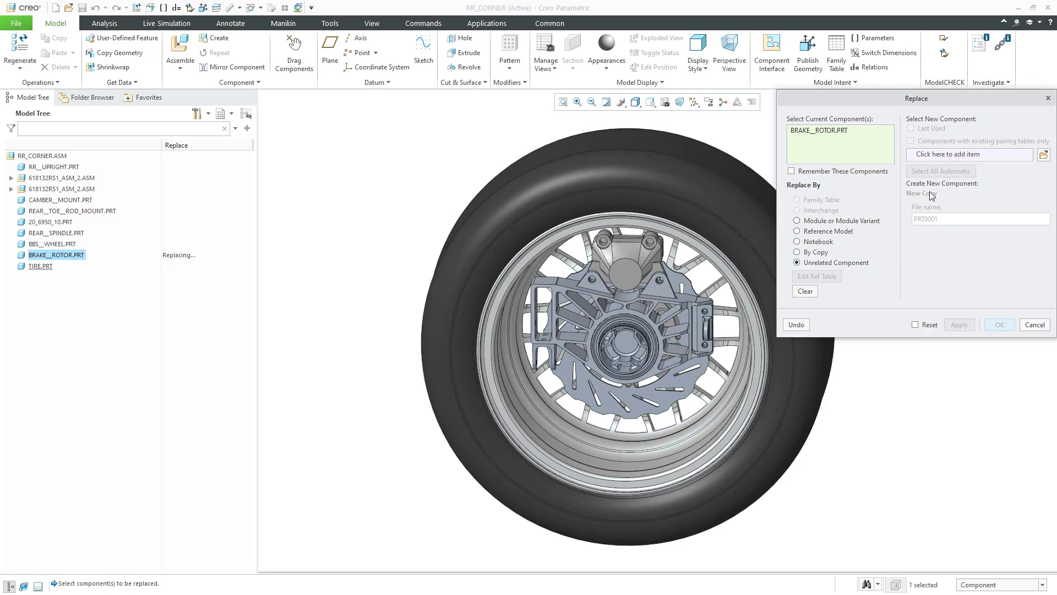
left_click(1045, 155)
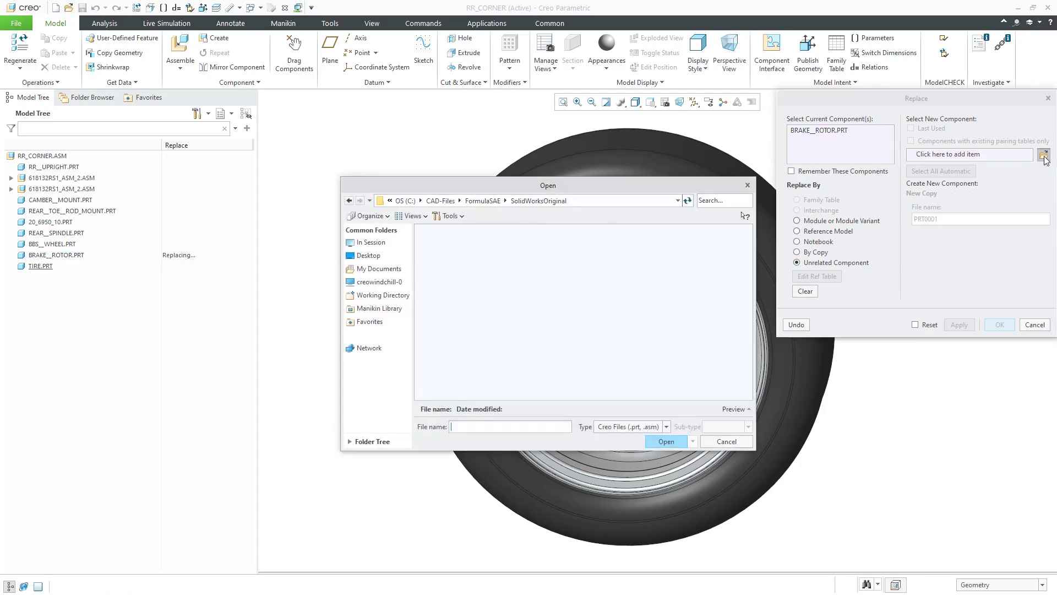
left_click(629, 427)
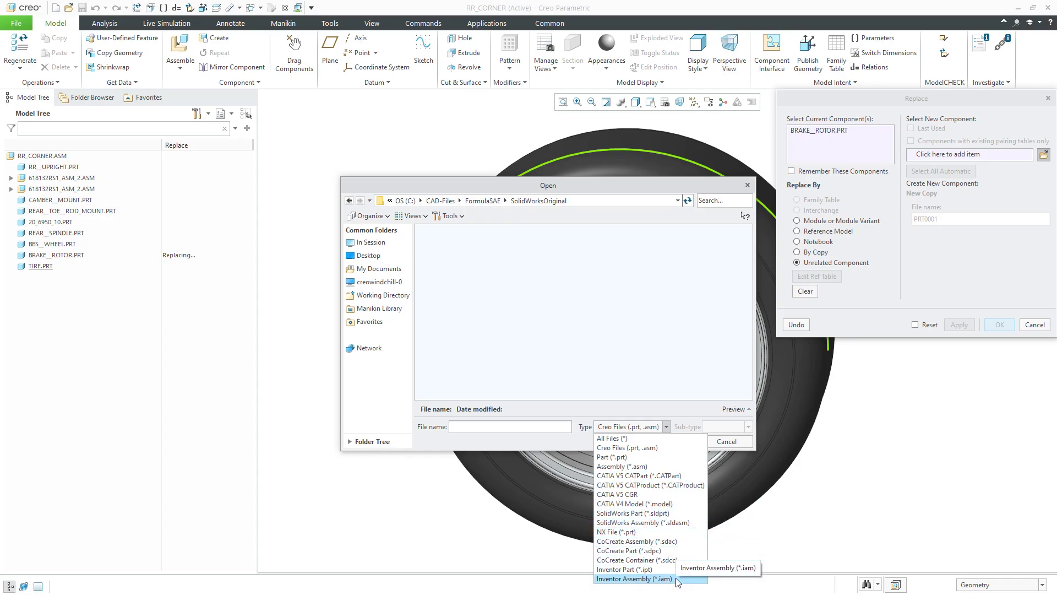
left_click(650, 514)
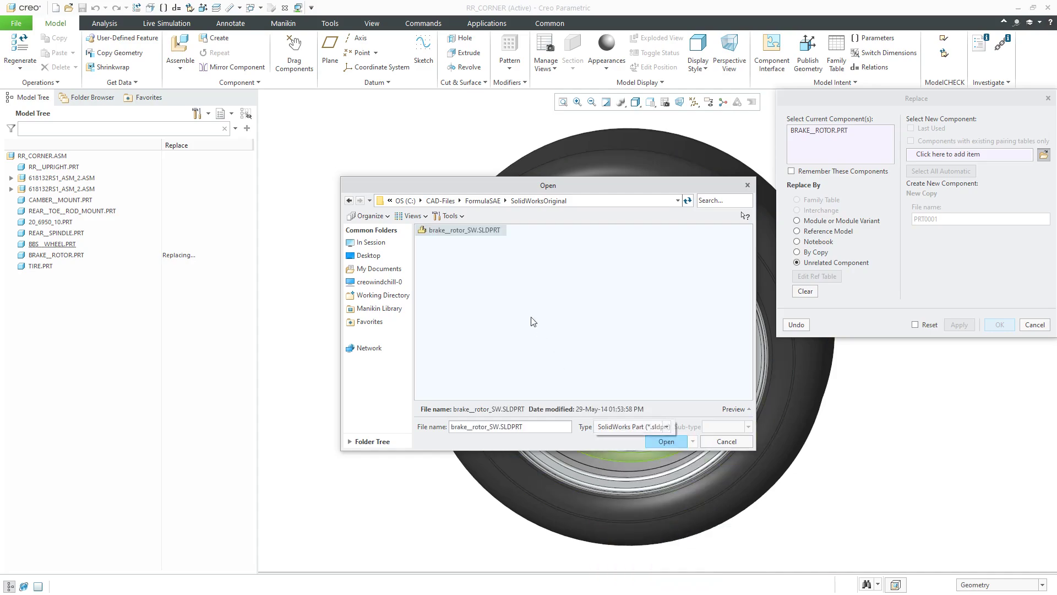
left_click(665, 442)
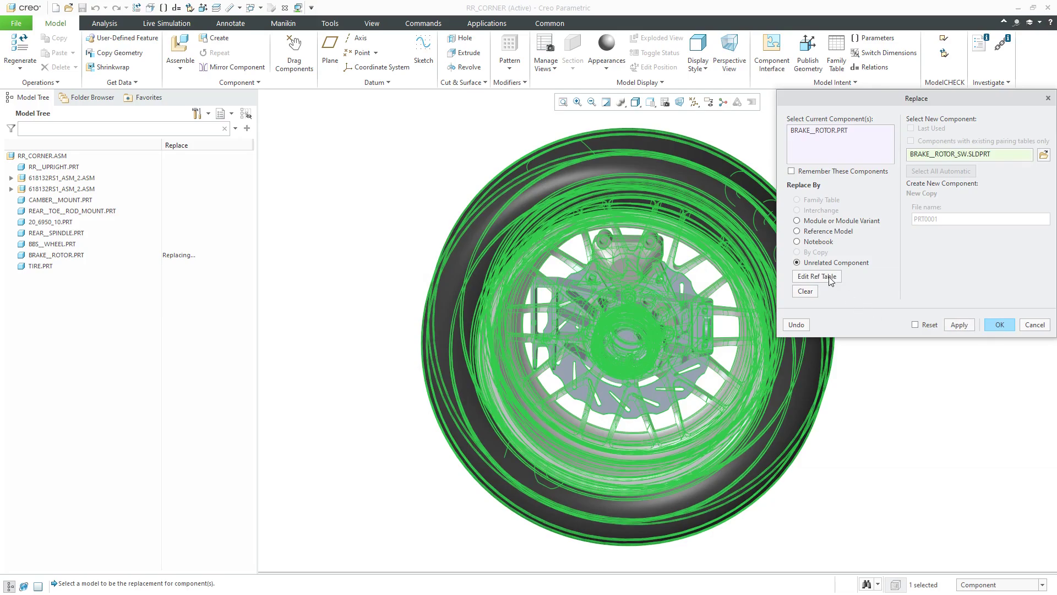
- Bring up the Reference Pairing Table and pair TAG_1 with the new rotor's Surf:F1 surface
left_click(827, 279)
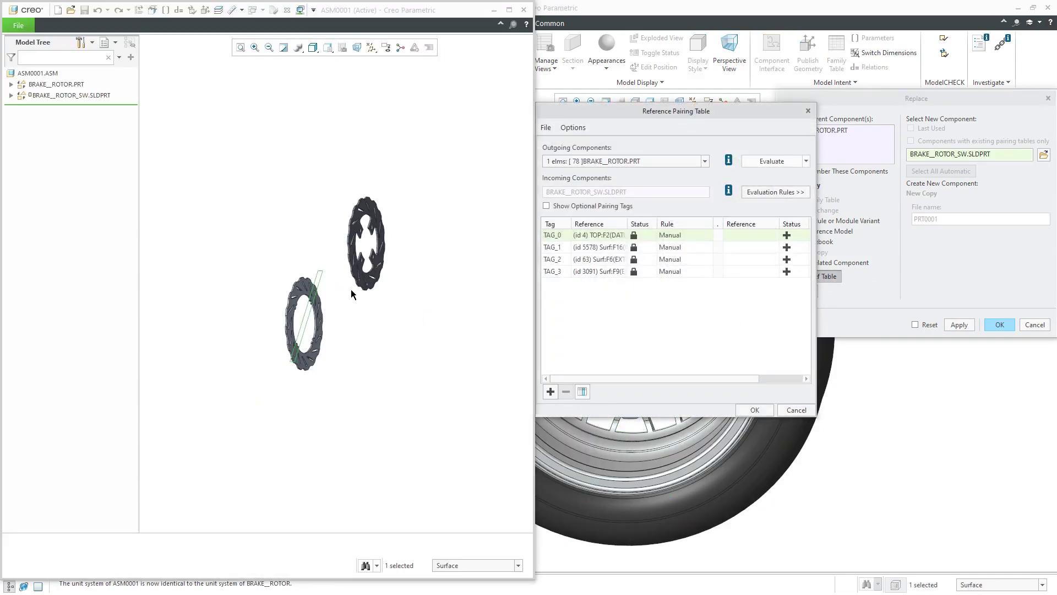
middle_click_drag(352, 288, 334, 260)
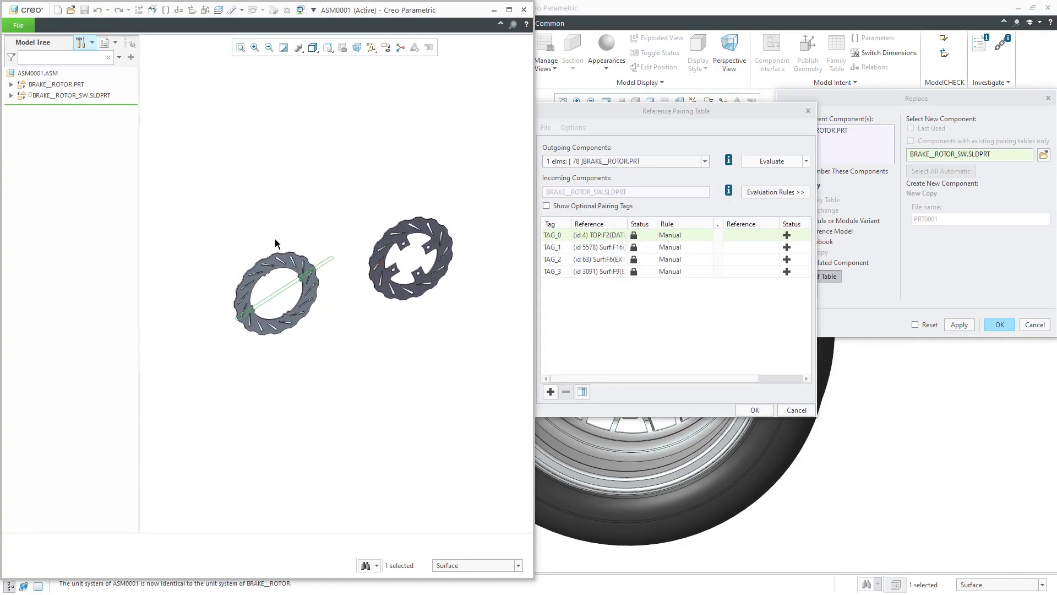
left_click(11, 96)
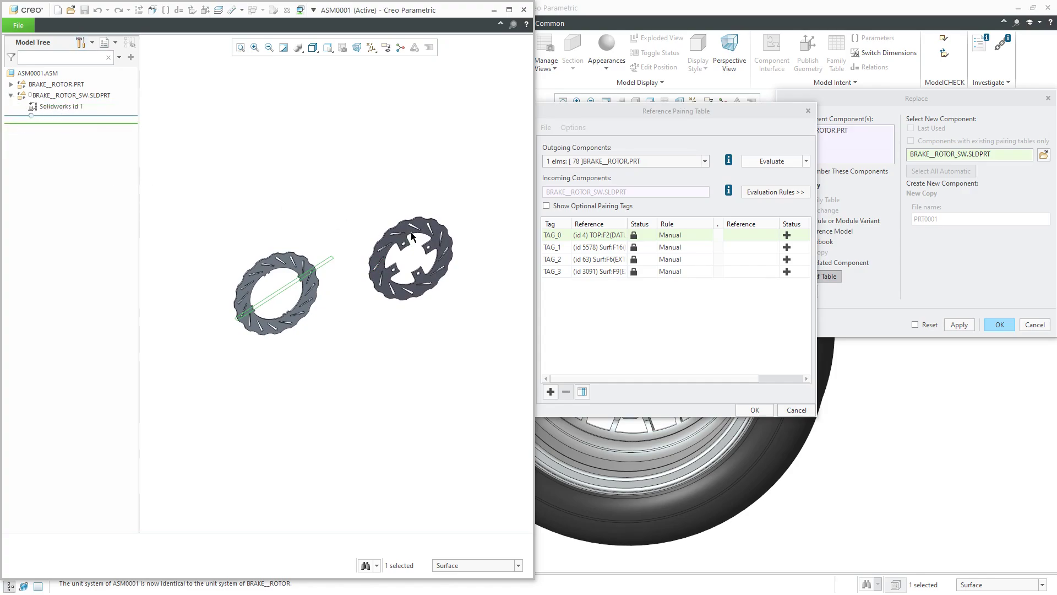
left_click(552, 252)
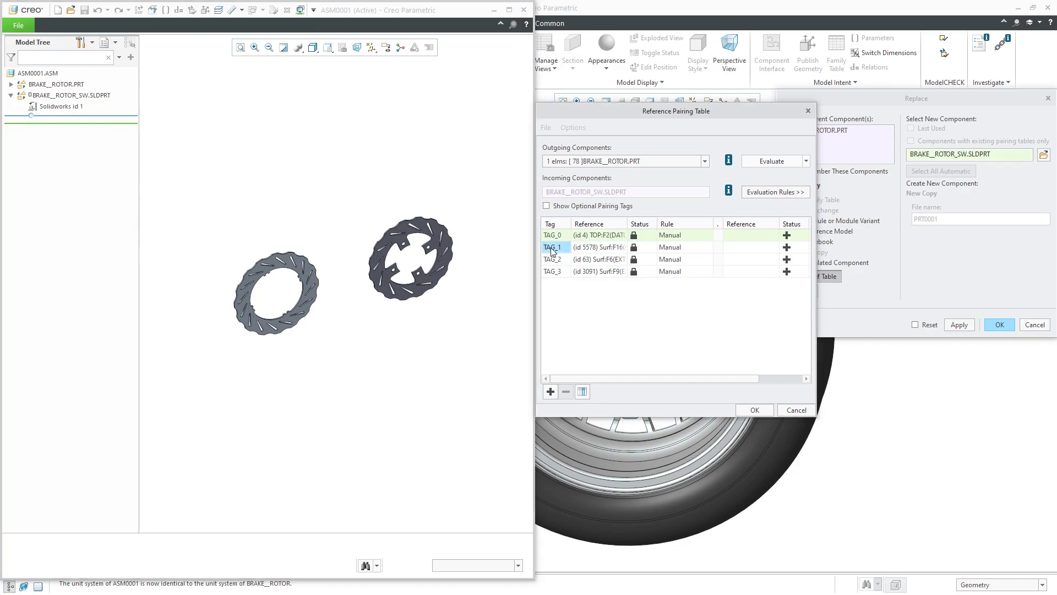
mouse_move(314, 270)
middle_mouse_down()
mouse_move(291, 225)
mouse_move(297, 273)
middle_mouse_up()
scroll(275, 276, "up", 3)
scroll(271, 275, "down", 3)
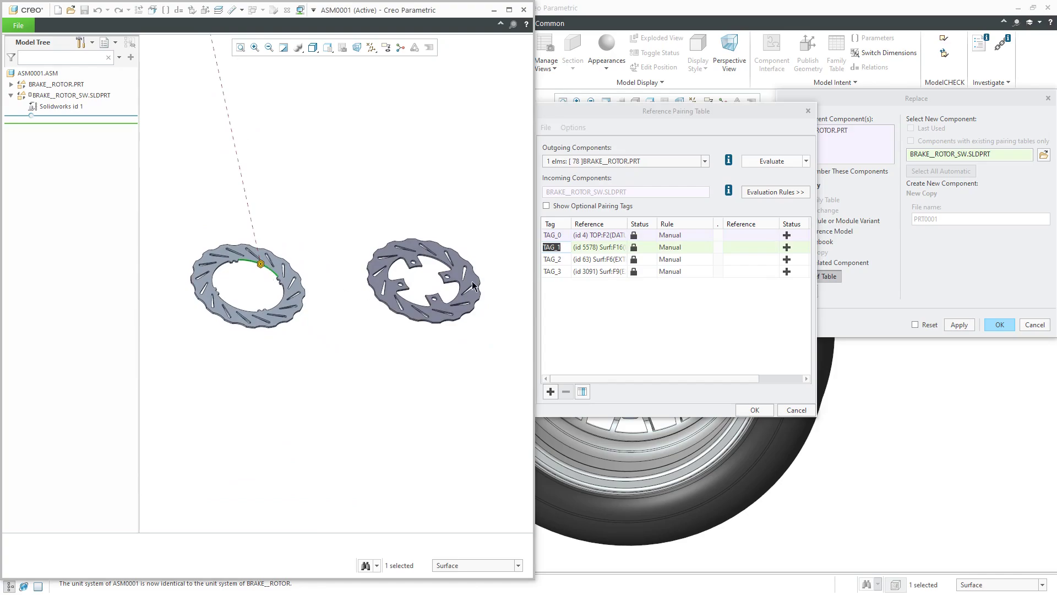
scroll(408, 267, "up", 5)
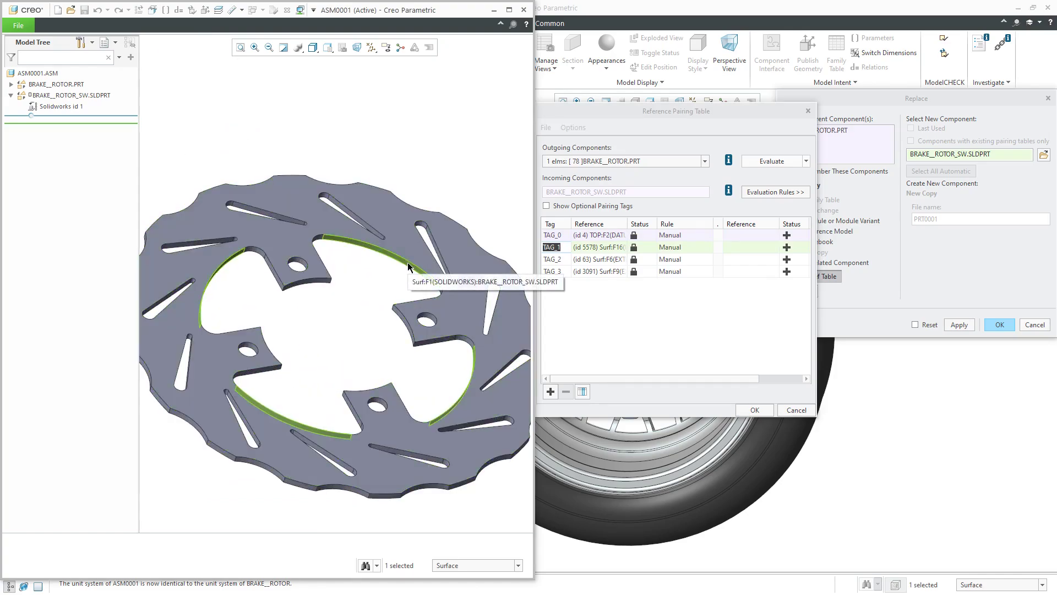
left_click(408, 268)
- Pair TAG_2 with a surface on the SolidWorks rotor
scroll(408, 267, "down", 5)
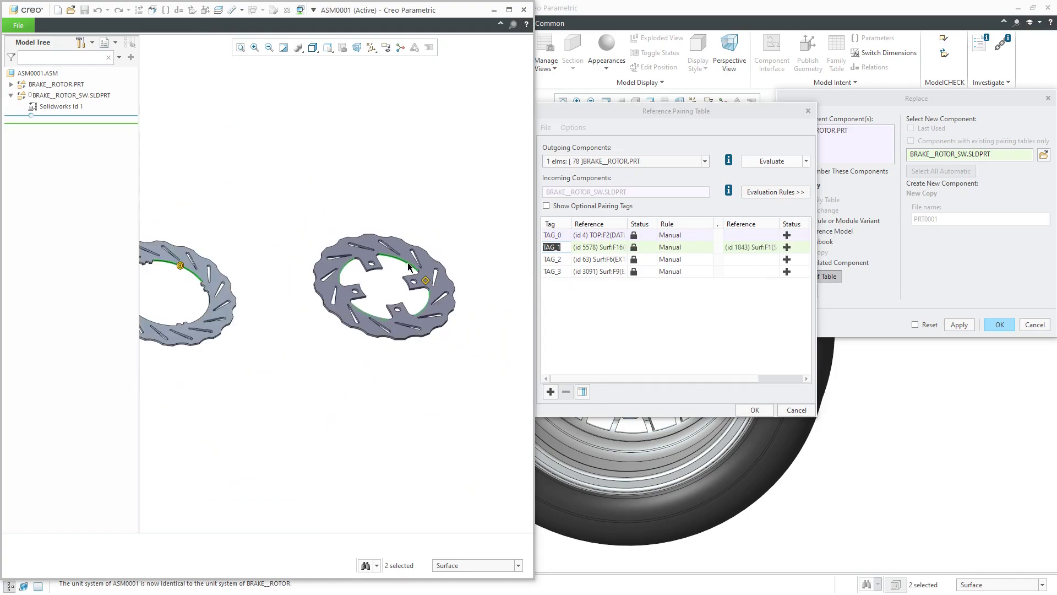
left_click(555, 259)
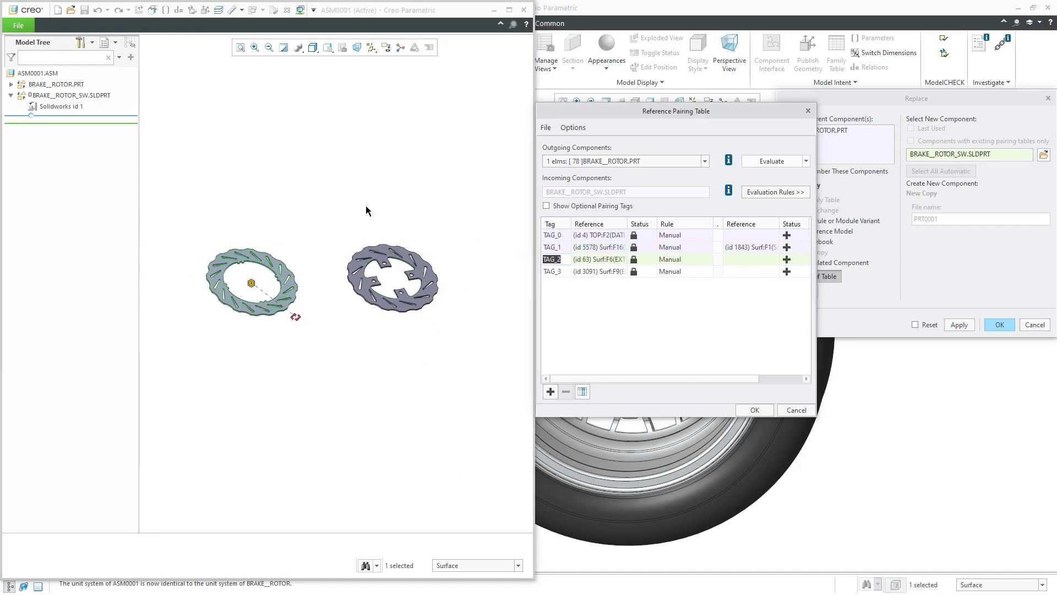
middle_click_drag(367, 209, 454, 224)
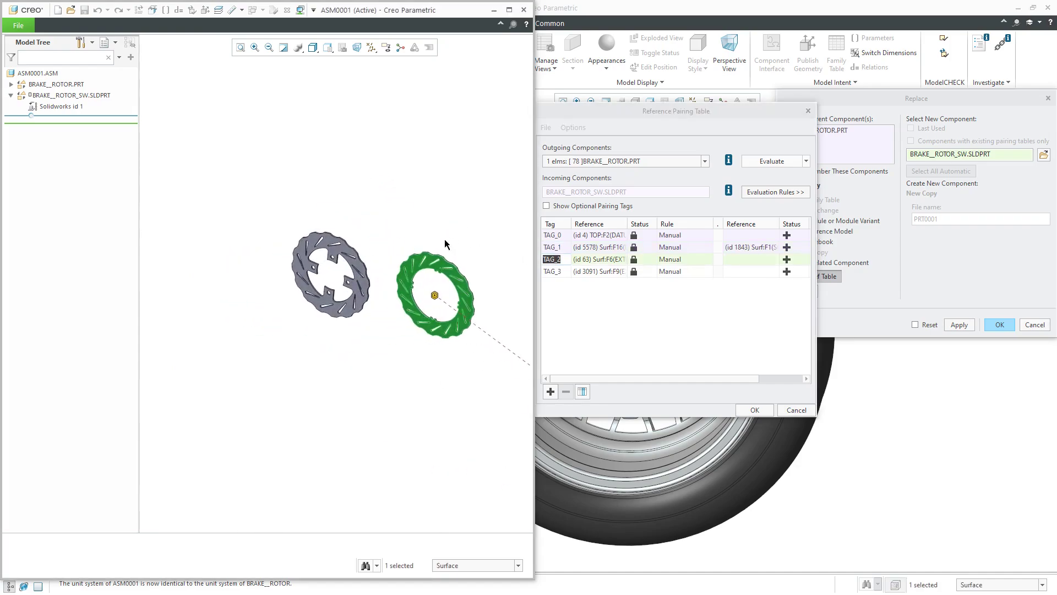
left_click(356, 296)
- Pair TAG_3 with the SolidWorks rotor's hole surface
left_click(552, 271)
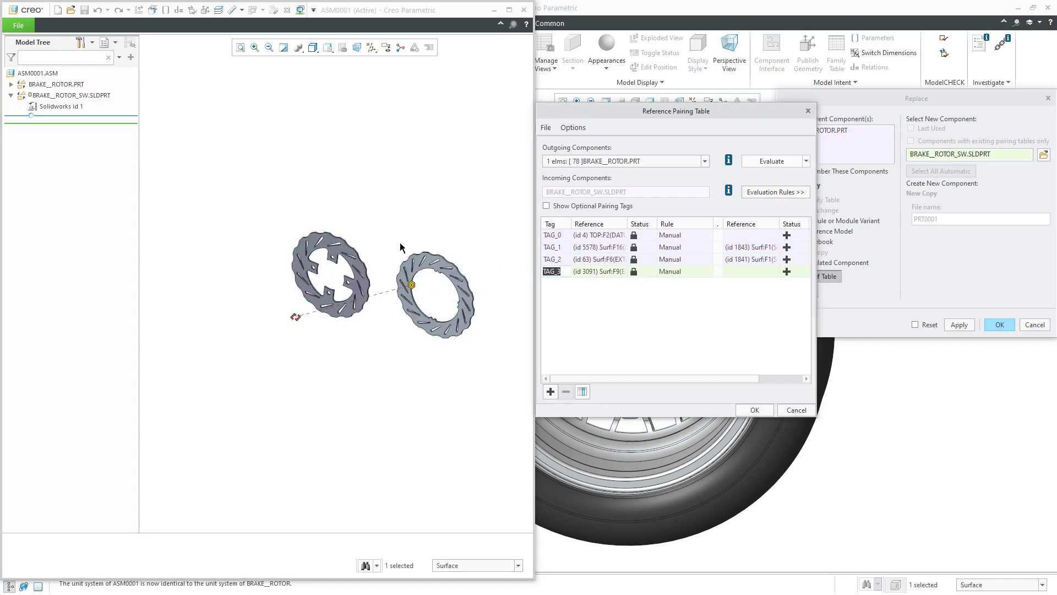
middle_click_drag(290, 309, 361, 289)
scroll(359, 289, "down", 8)
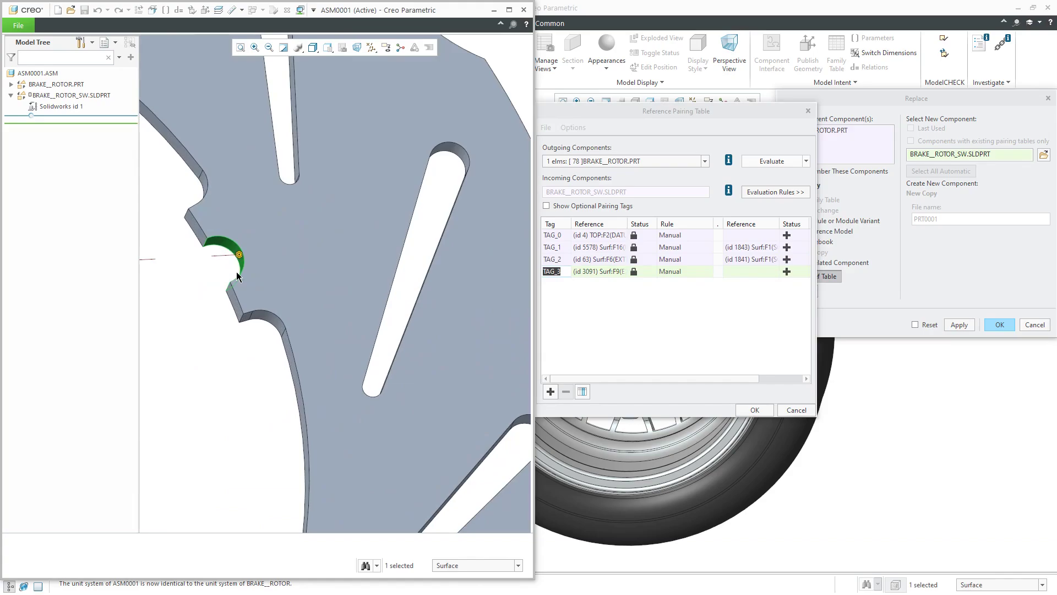
key("ctrl+d")
scroll(441, 259, "down", 4)
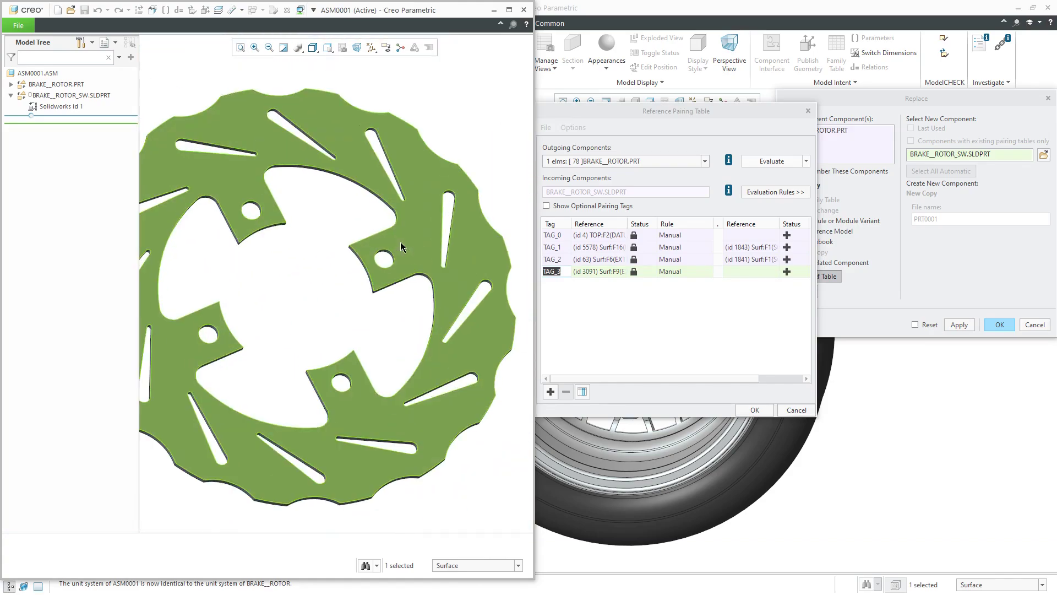
scroll(401, 243, "down", 5)
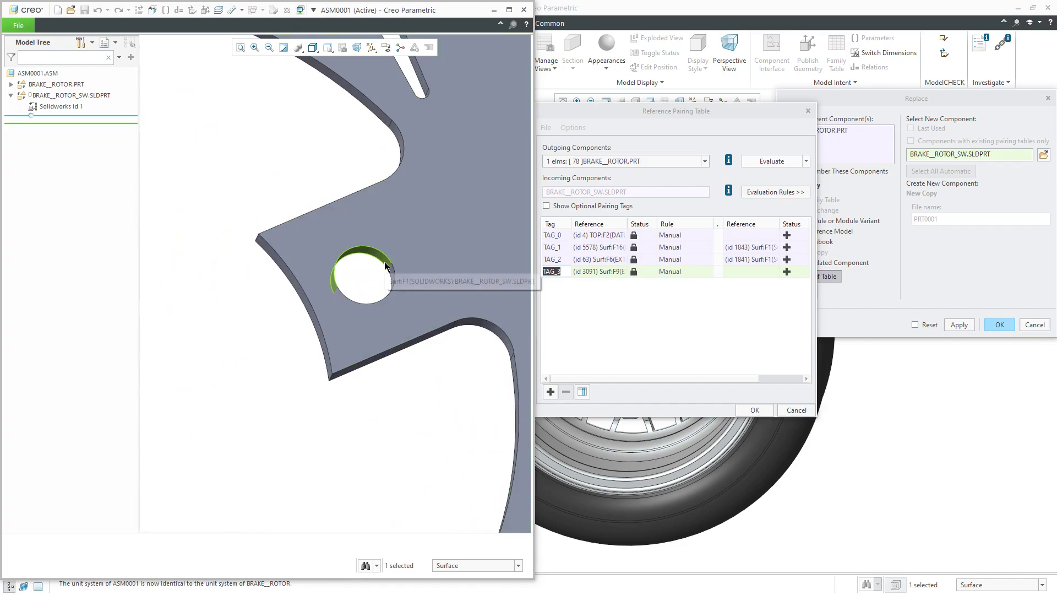
left_click(385, 267)
scroll(385, 267, "up", 5)
scroll(386, 267, "up", 6)
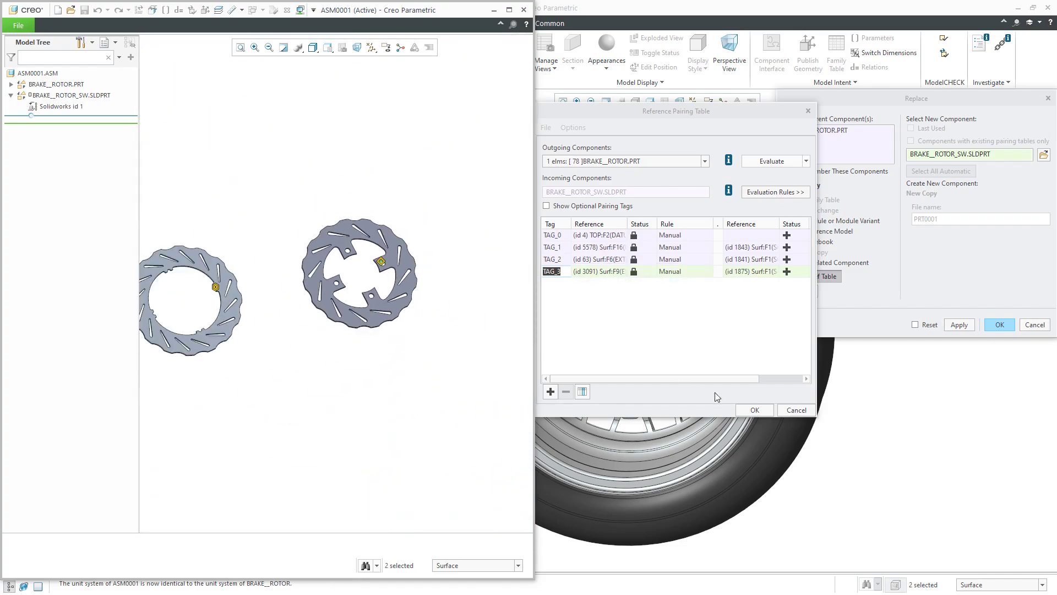
- Accept the reference pairings and the replacement, then select the failing XSEC0001 section
left_click(755, 409)
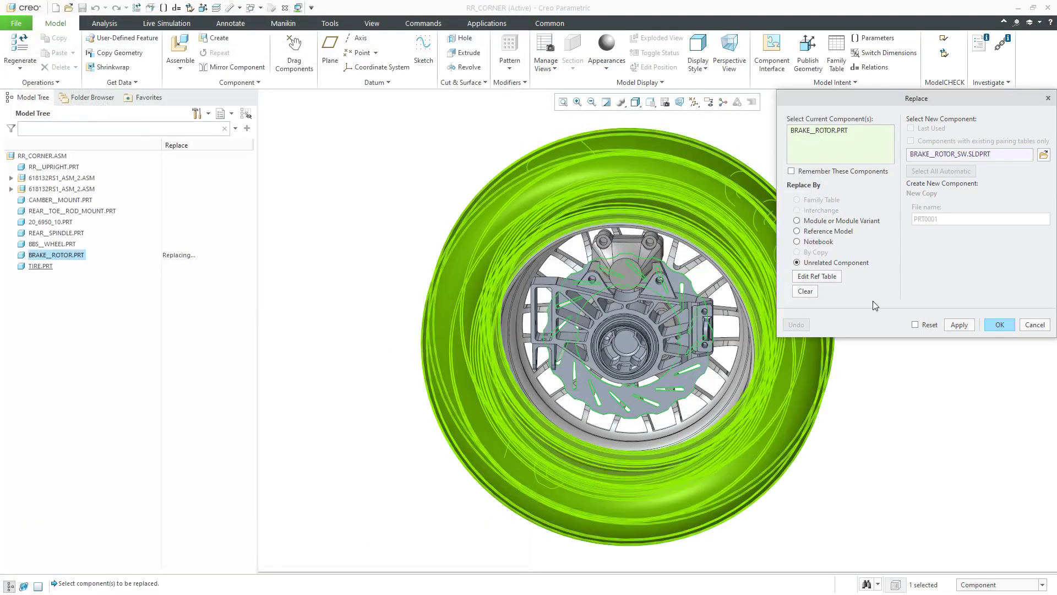
left_click(999, 324)
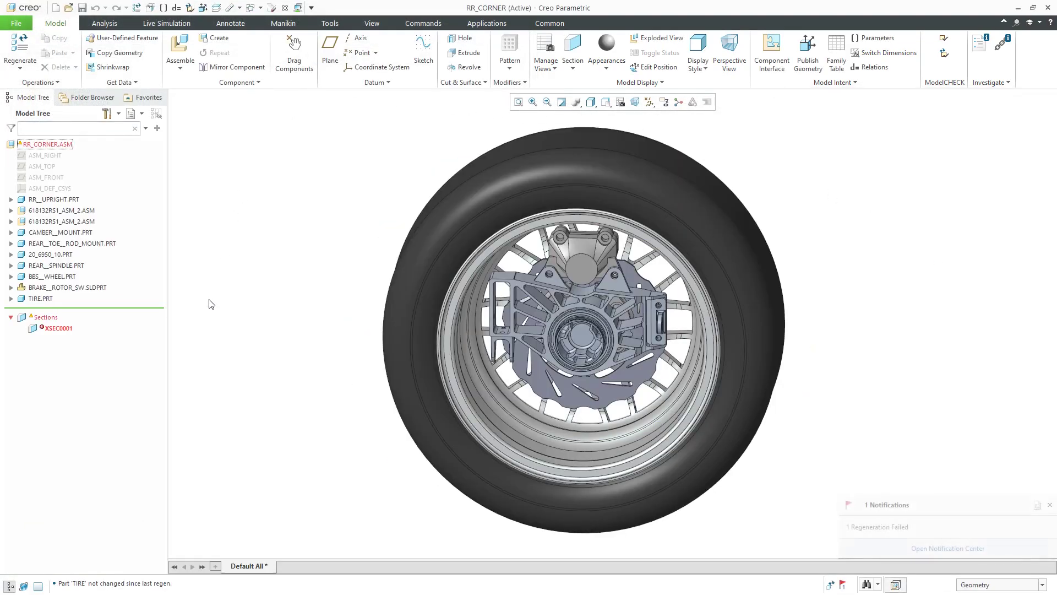
left_click(61, 328)
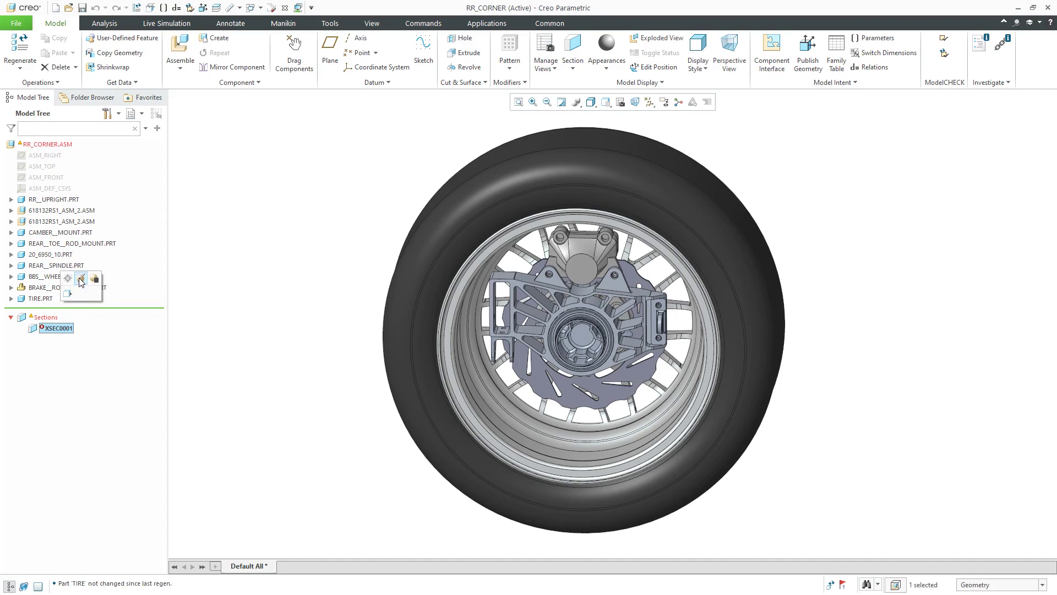
- Inspect the XSEC0001 section's reference in edit mode and exit without changes
left_click(81, 279)
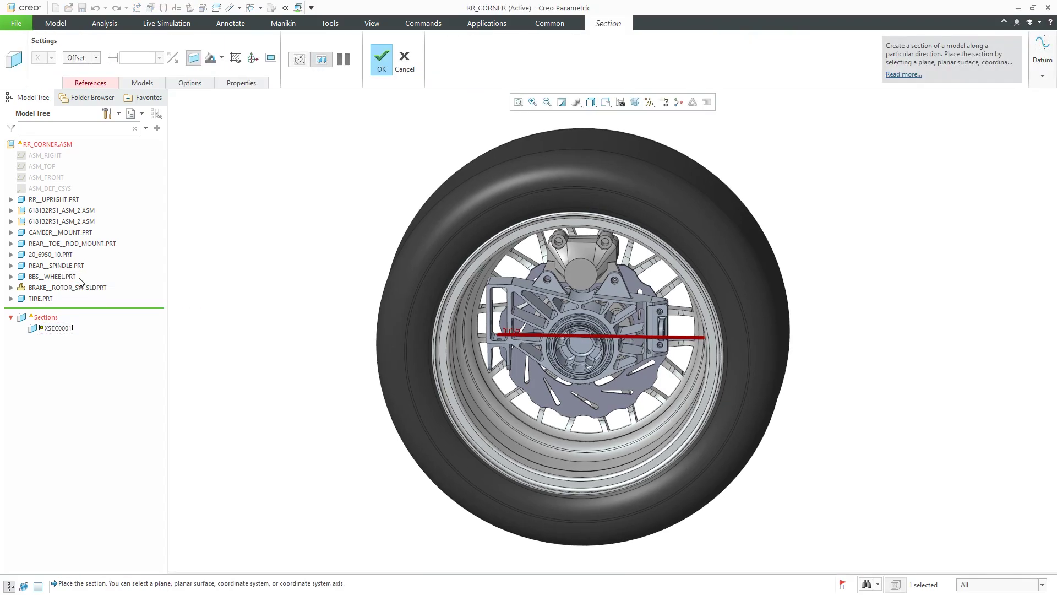
left_click(97, 83)
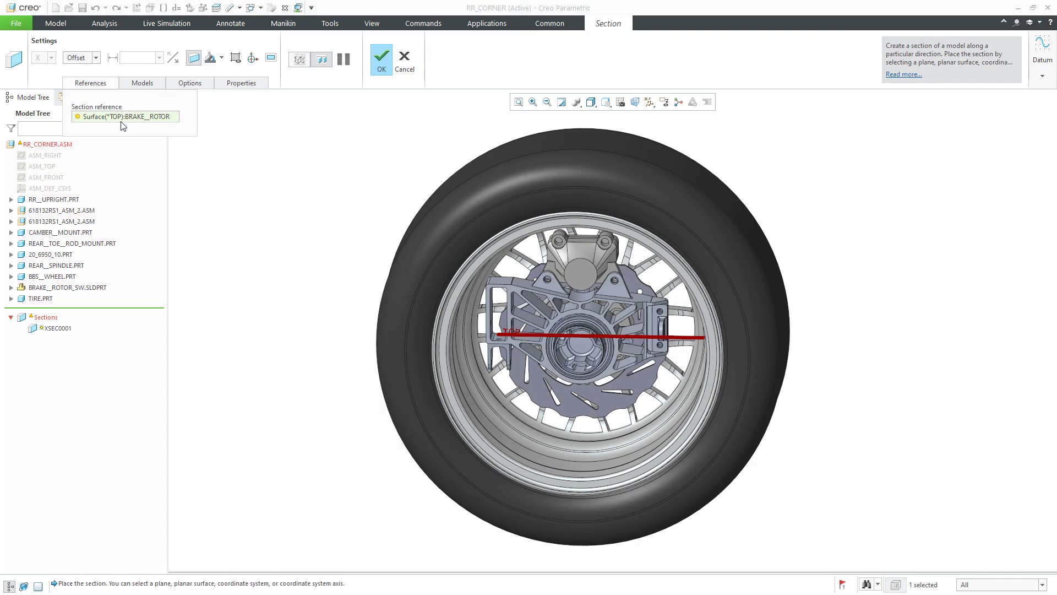
left_click(409, 71)
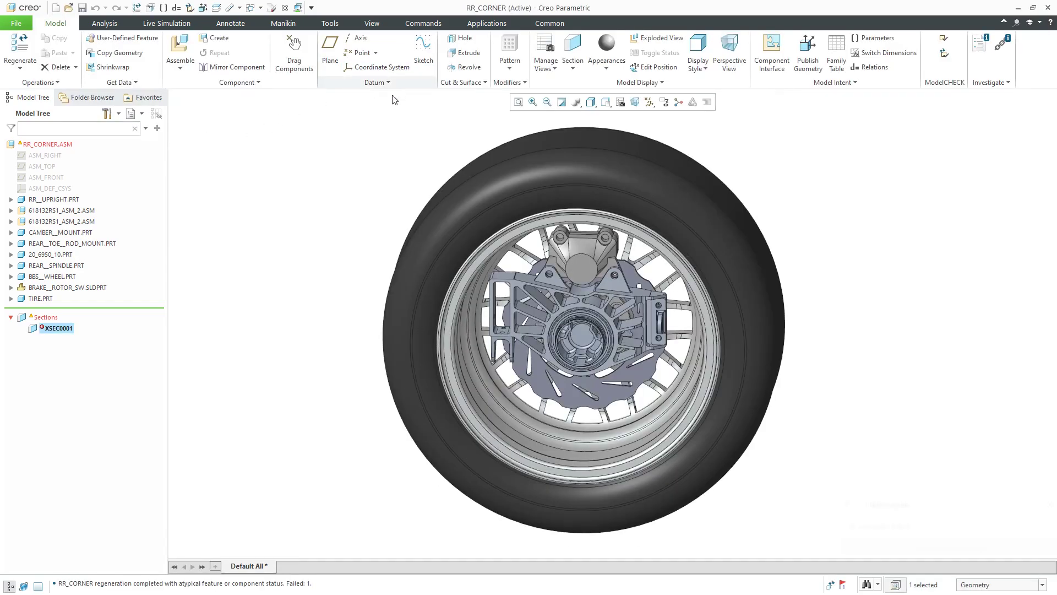
- Delete the XSEC0001 section and confirm the deletion
right_click(68, 331)
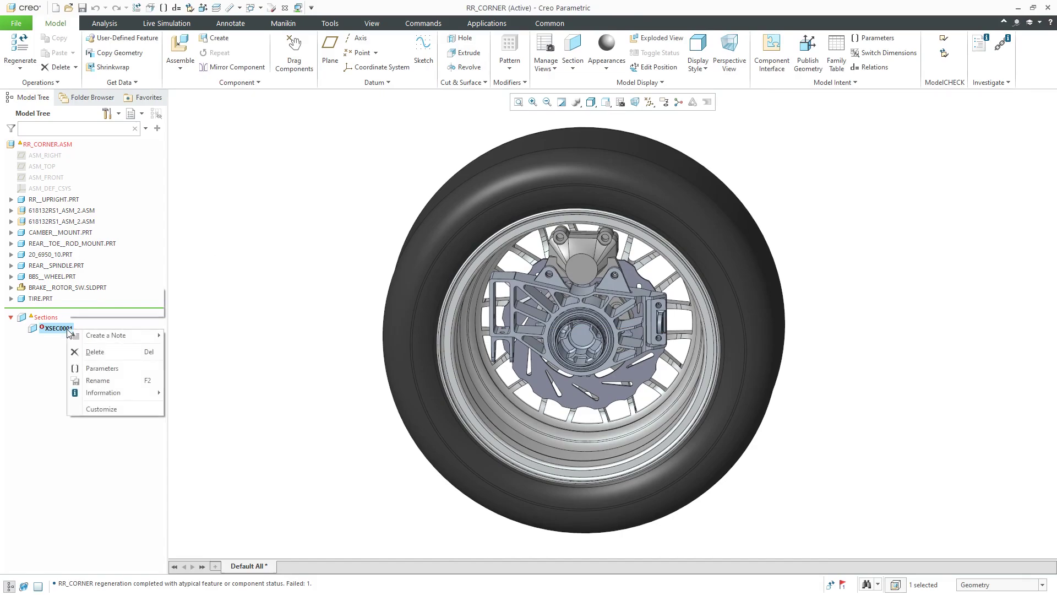
left_click(94, 352)
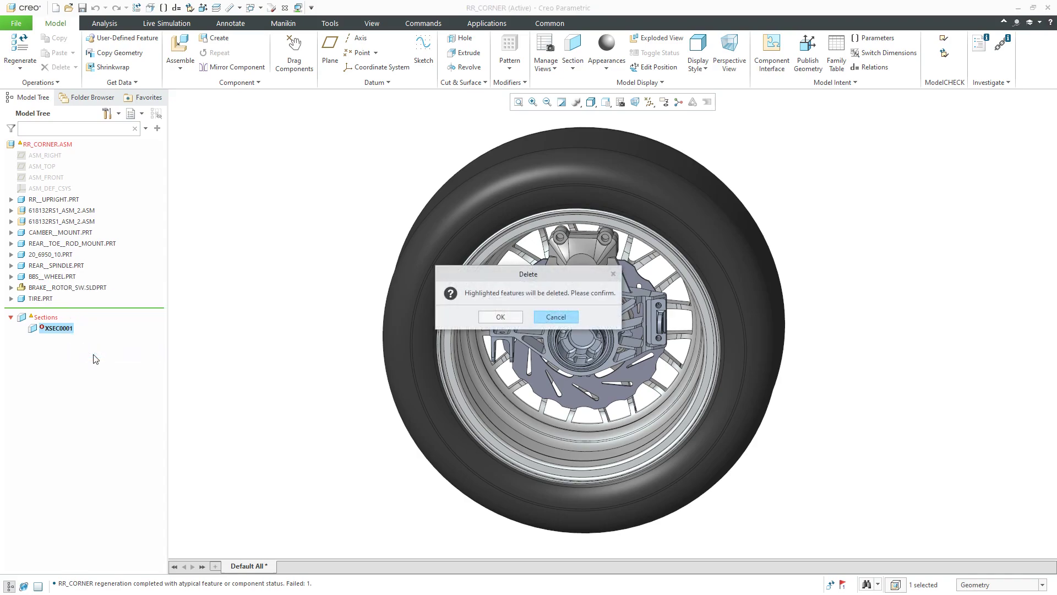
left_click(499, 313)
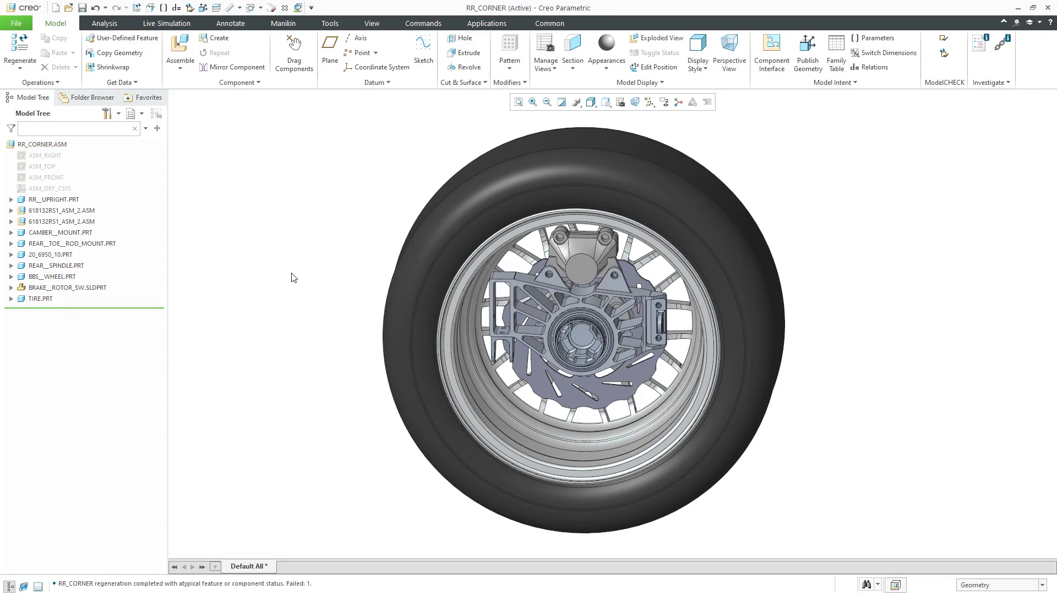
mouse_move(359, 326)
middle_mouse_down()
mouse_move(363, 313)
mouse_move(354, 324)
middle_mouse_up()
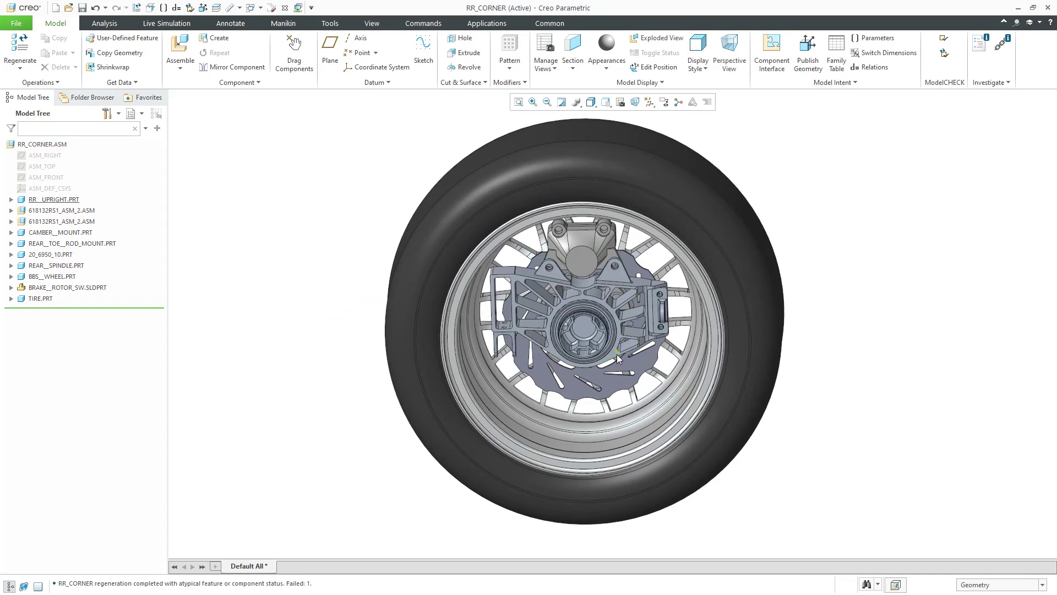
- Set the RR__UPRIGHT.PRT component display style to Transparent
scroll(618, 357, "up", 5)
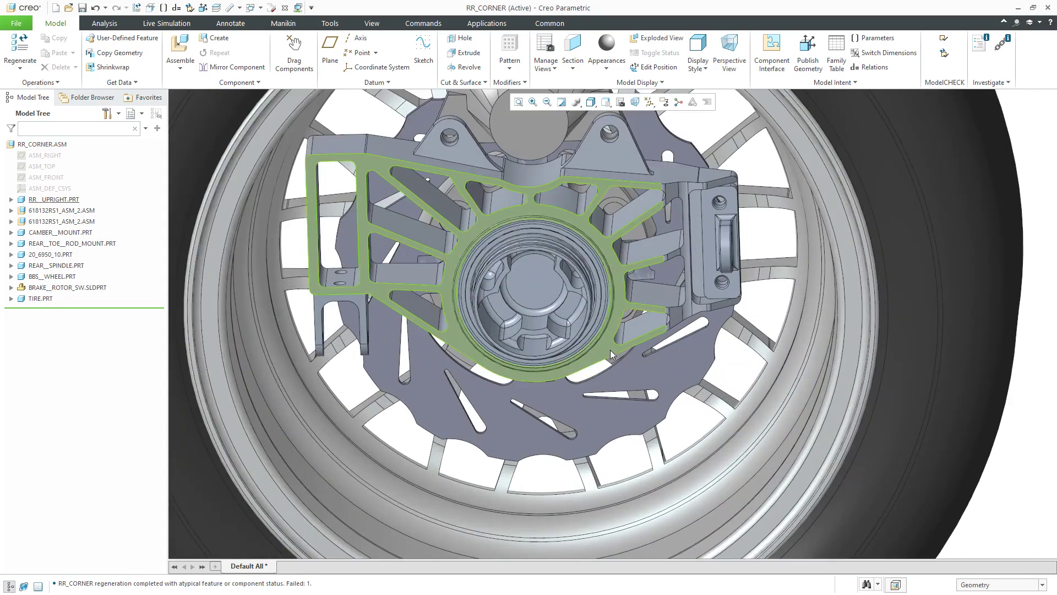
left_click(610, 349)
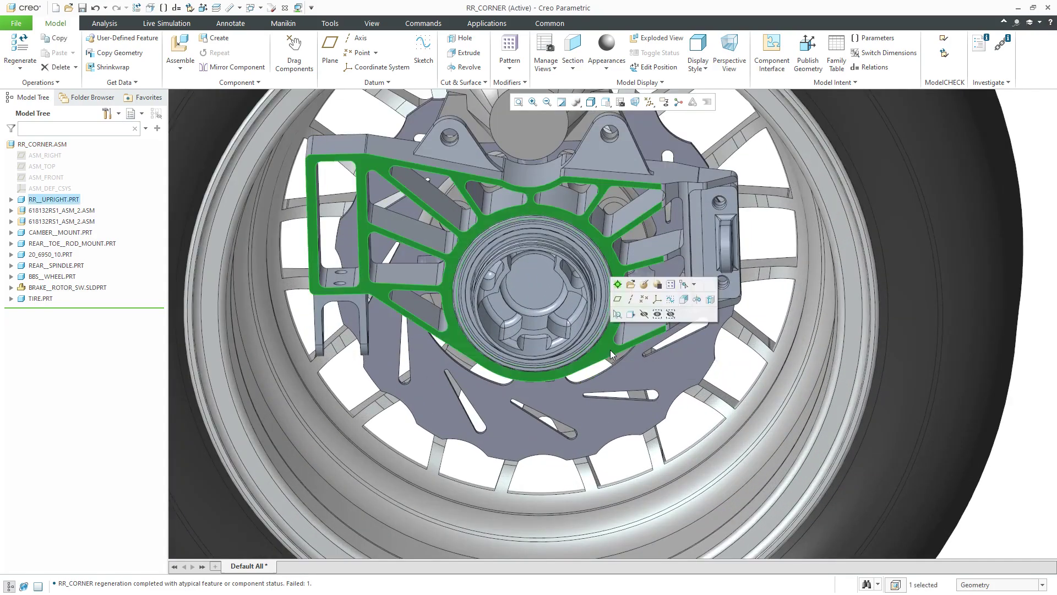
left_click(630, 83)
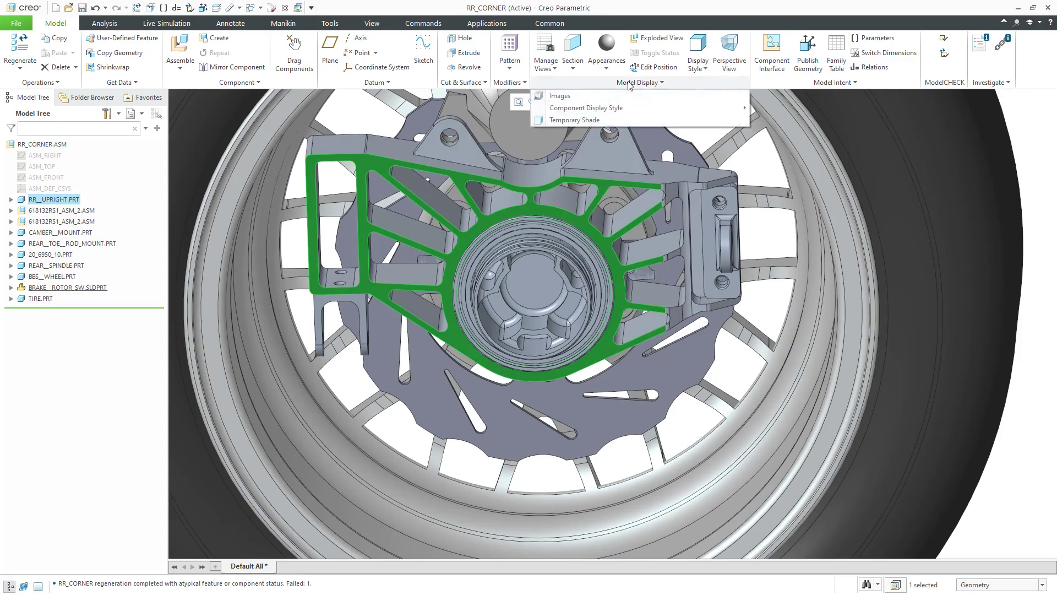
mouse_move(632, 110)
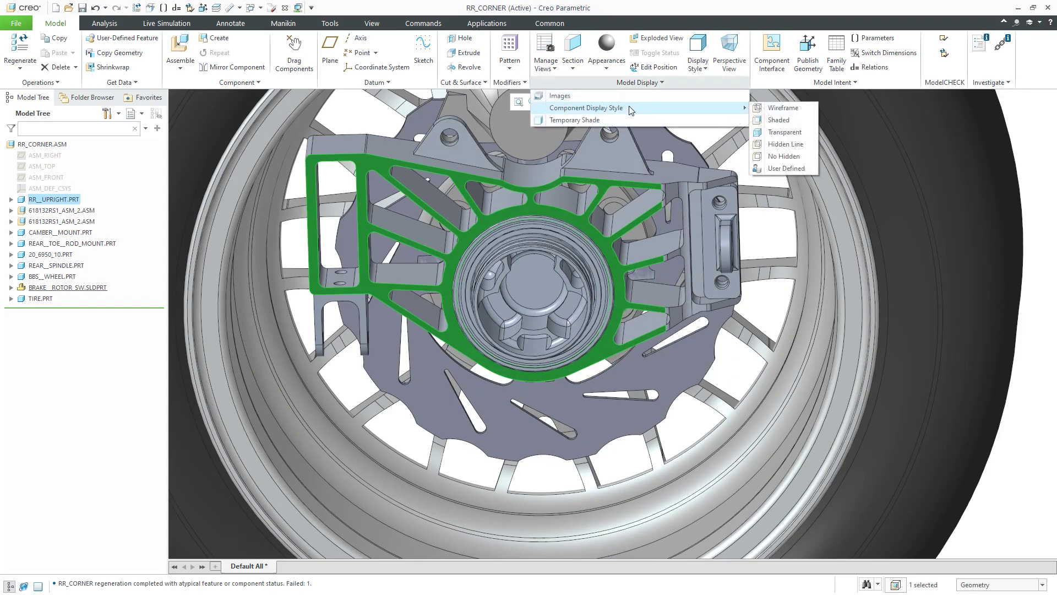
left_click(795, 133)
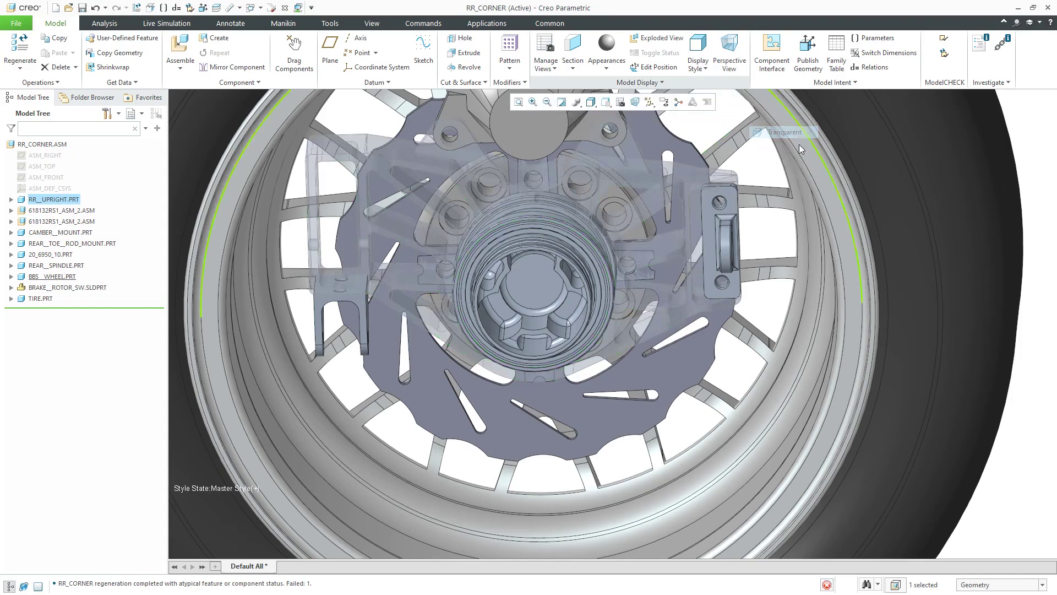
scroll(646, 226, "up", 4)
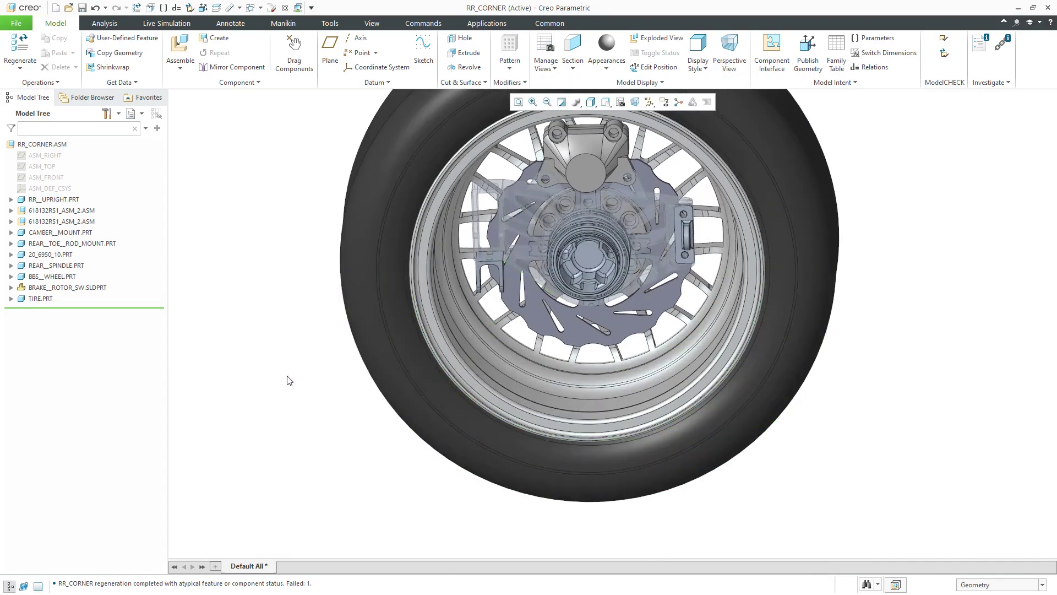
middle_click_drag(484, 309, 490, 306)
scroll(556, 256, "down", 5)
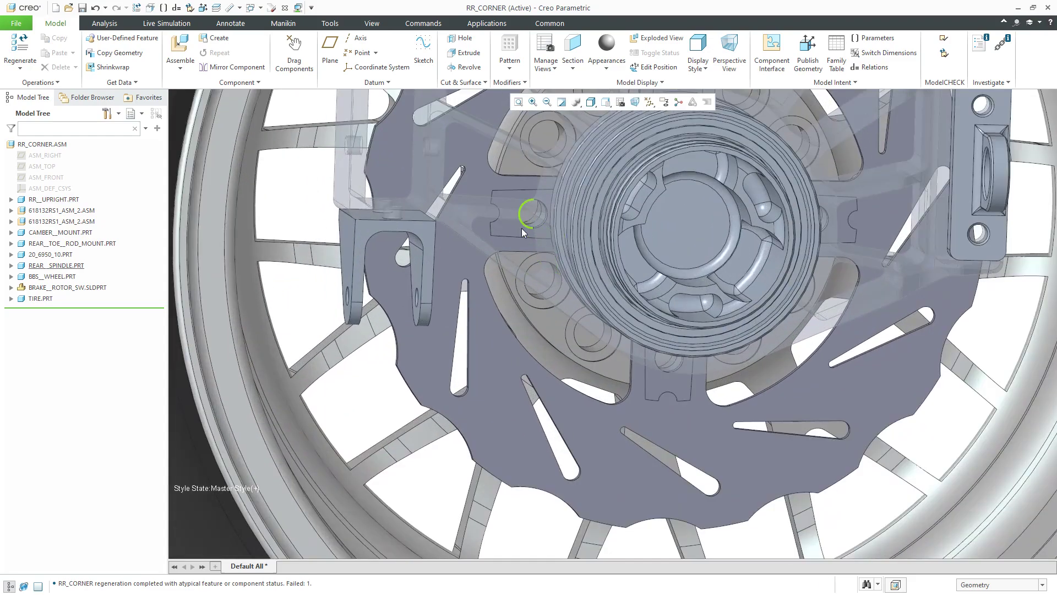
scroll(487, 320, "up", 3)
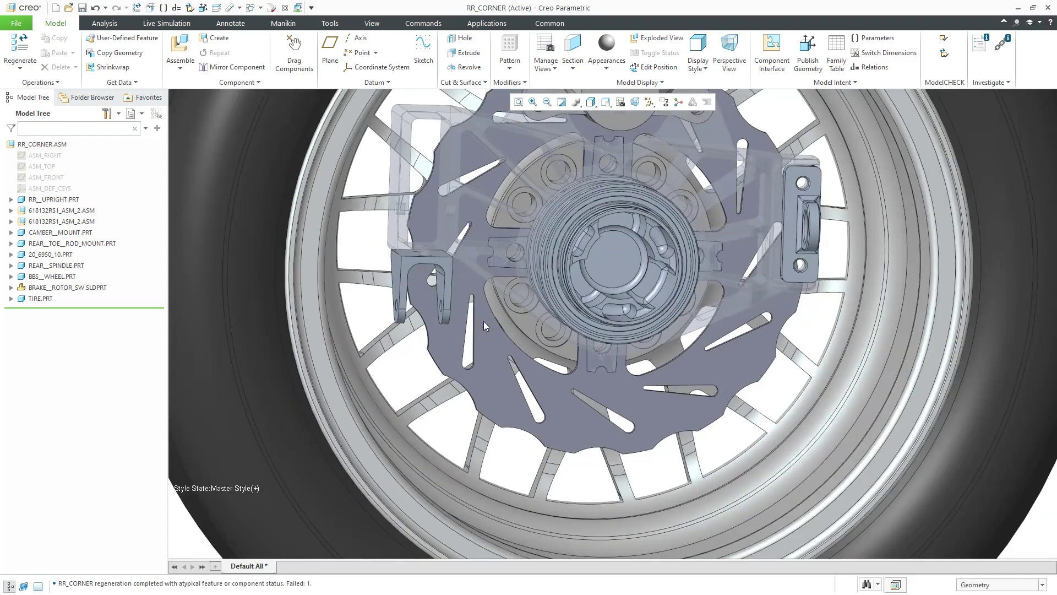
- Redefine the rotor's placement by flipping its second Coincident constraint, then accept
left_click(492, 356)
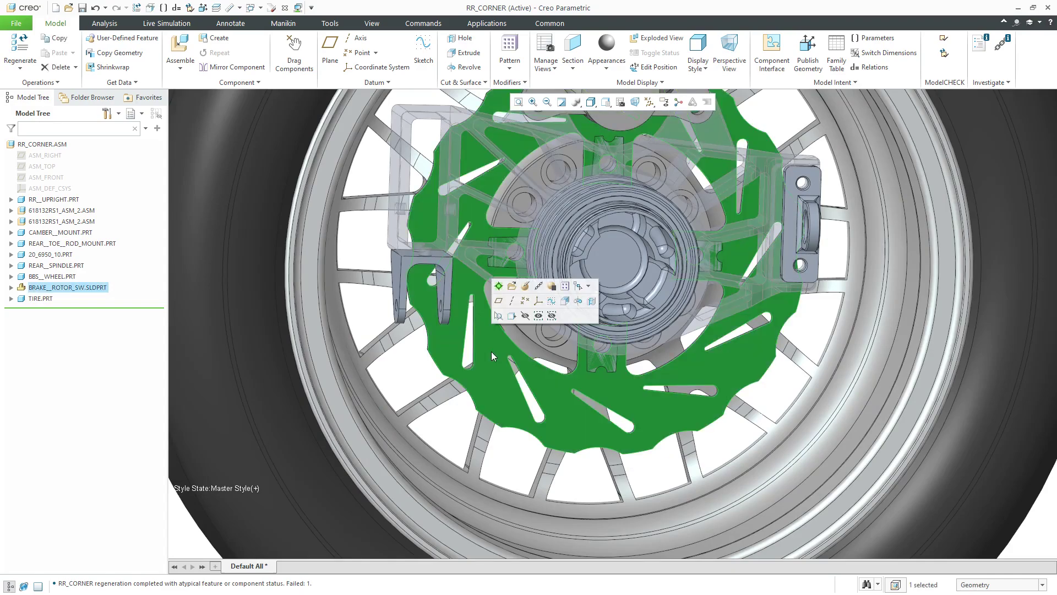
left_click(524, 287)
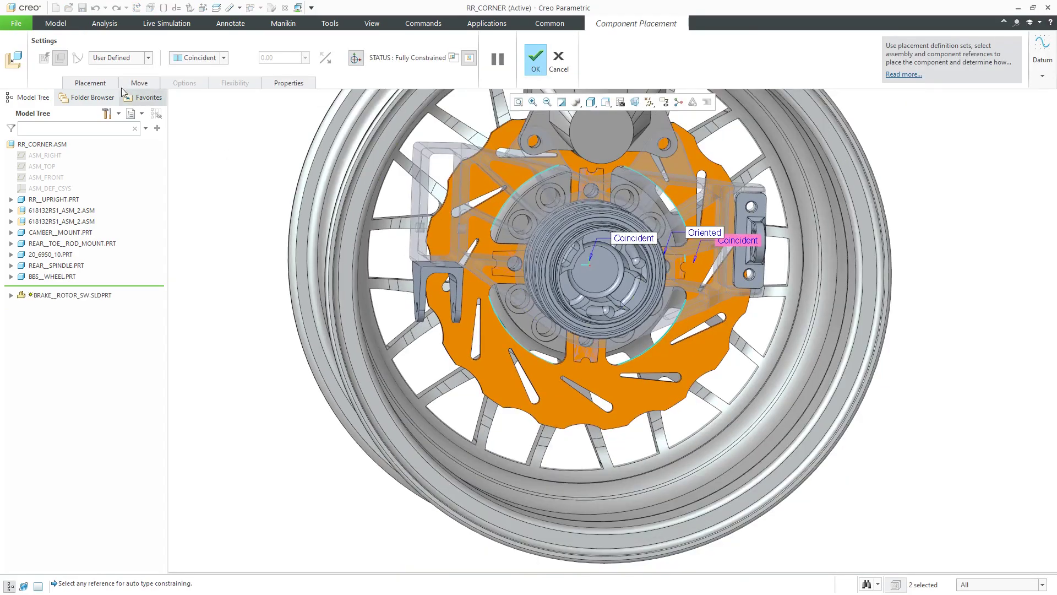
left_click(91, 83)
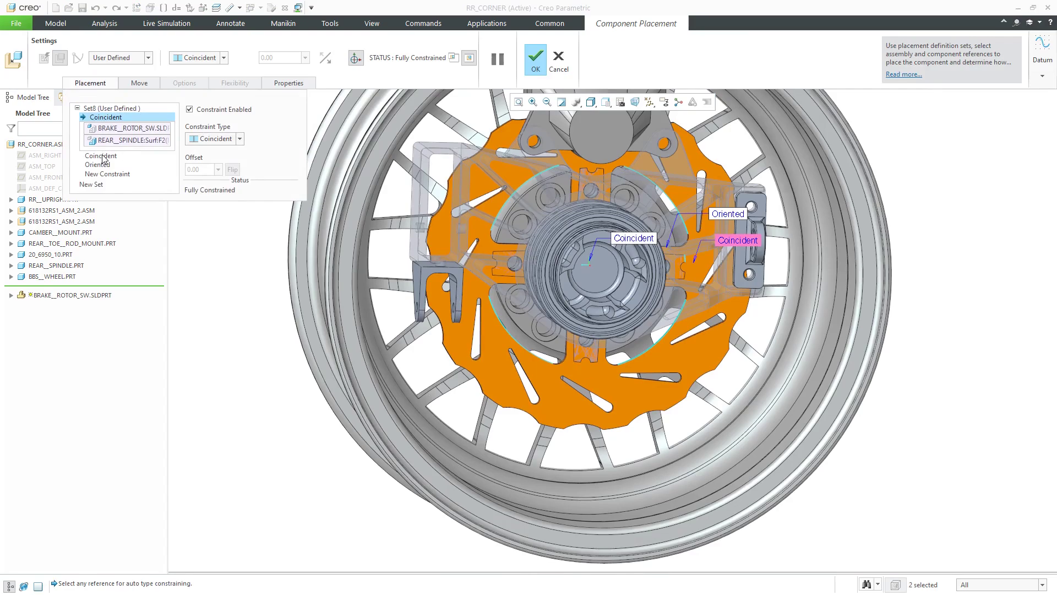
left_click(102, 156)
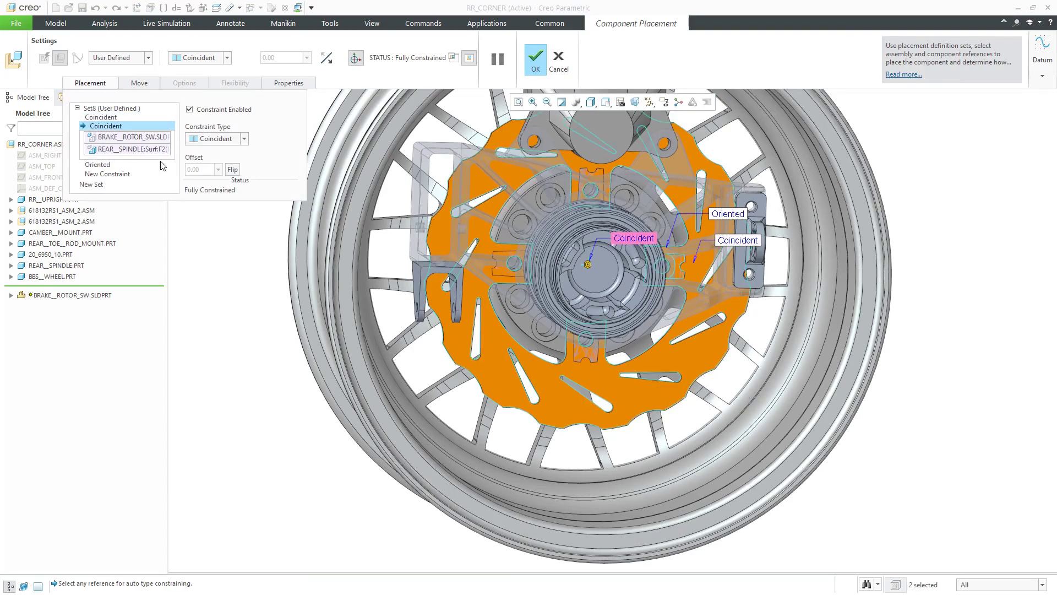
left_click(232, 169)
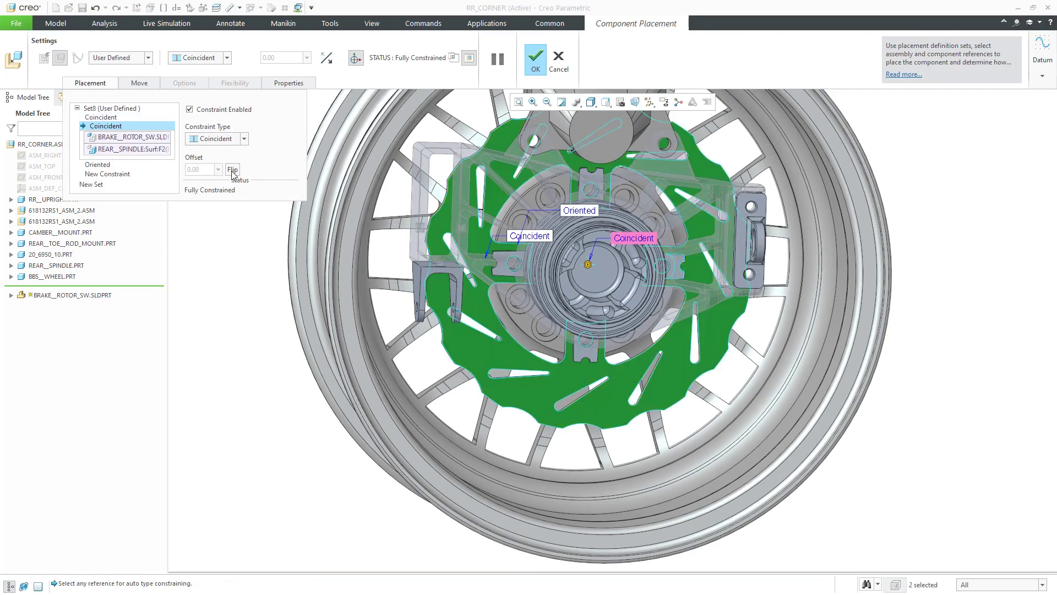
left_click(533, 68)
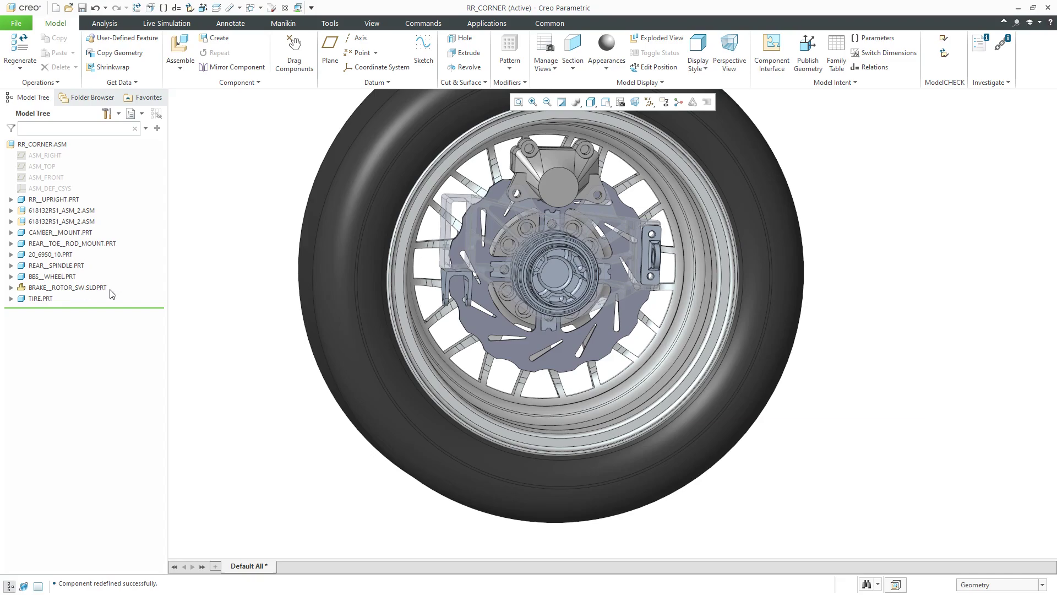
- Activate BRAKE__ROTOR_SW.SLDPRT within the RR_CORNER assembly
mouse_move(272, 354)
middle_mouse_down()
mouse_move(249, 337)
mouse_move(537, 389)
middle_mouse_up()
left_click(84, 289)
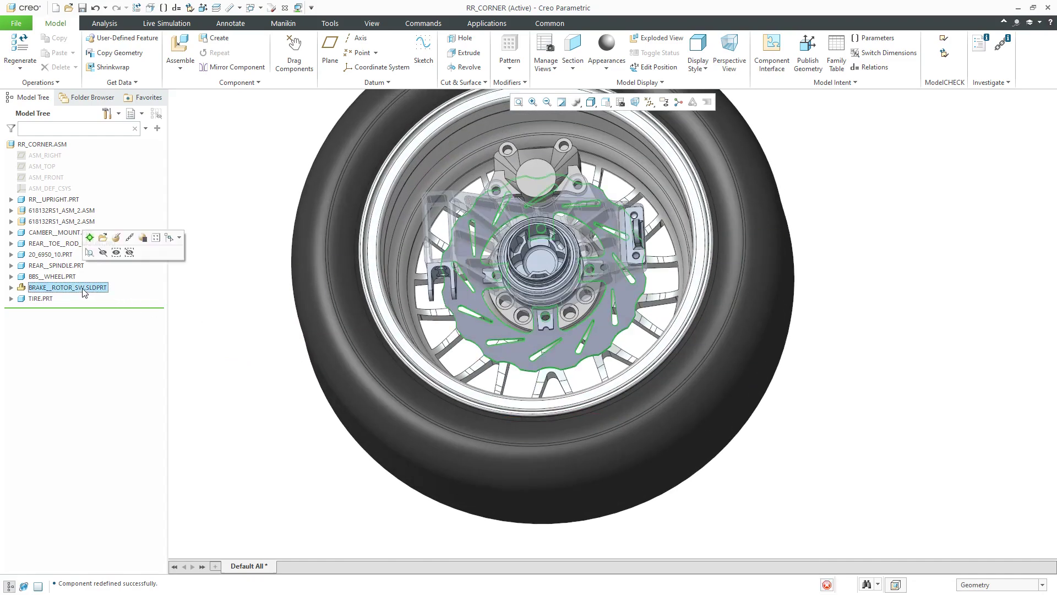
left_click(58, 83)
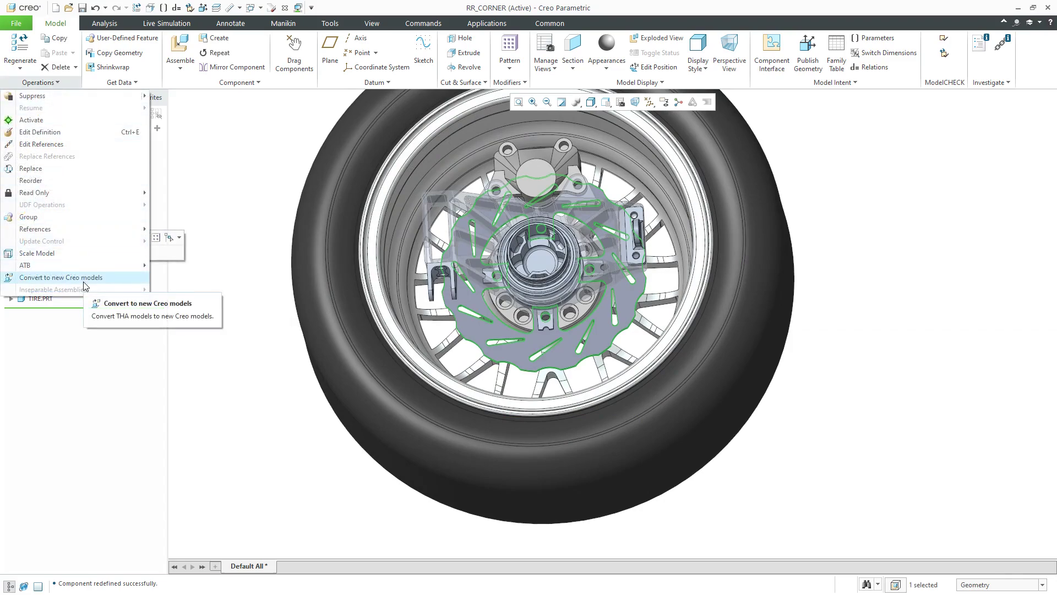
left_click(243, 212)
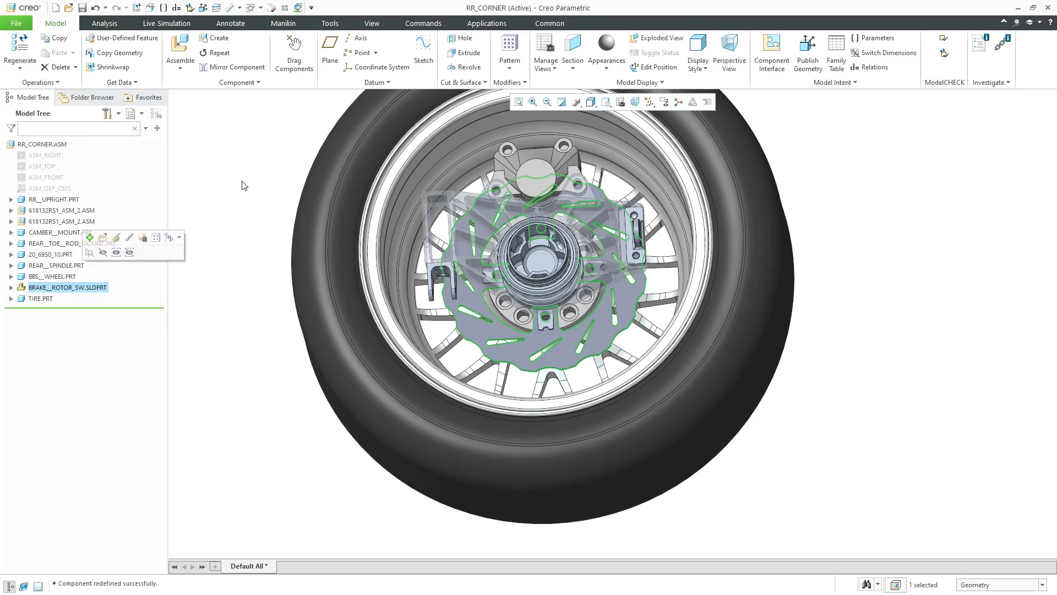
left_click(89, 237)
- Zoom on the rotor and start a Round, prompting the convert-to-Creo-model confirmation
scroll(606, 316, "down", 8)
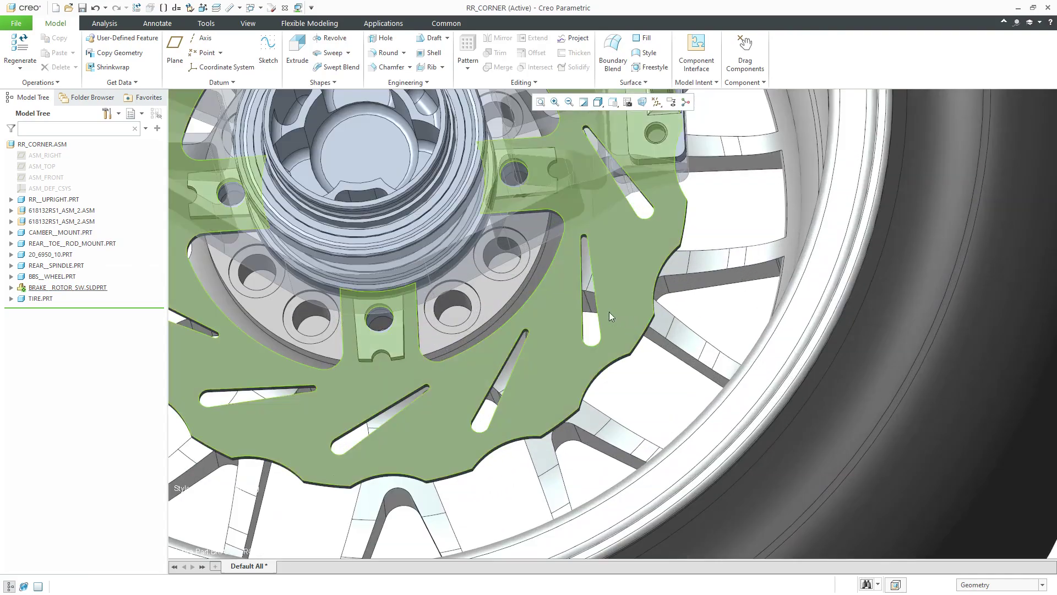
scroll(610, 323, "up", 2)
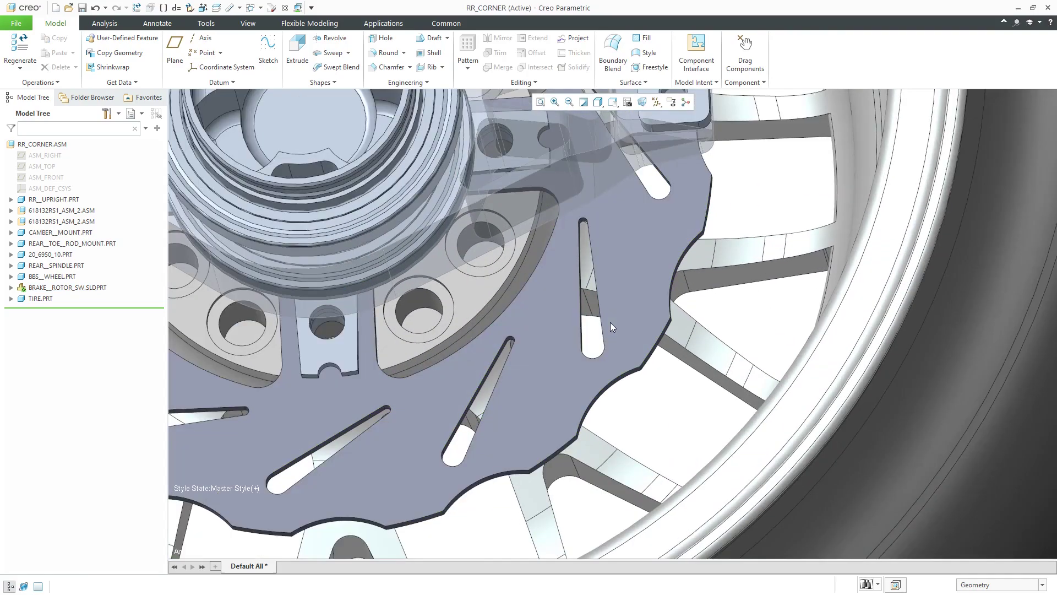
left_click(395, 59)
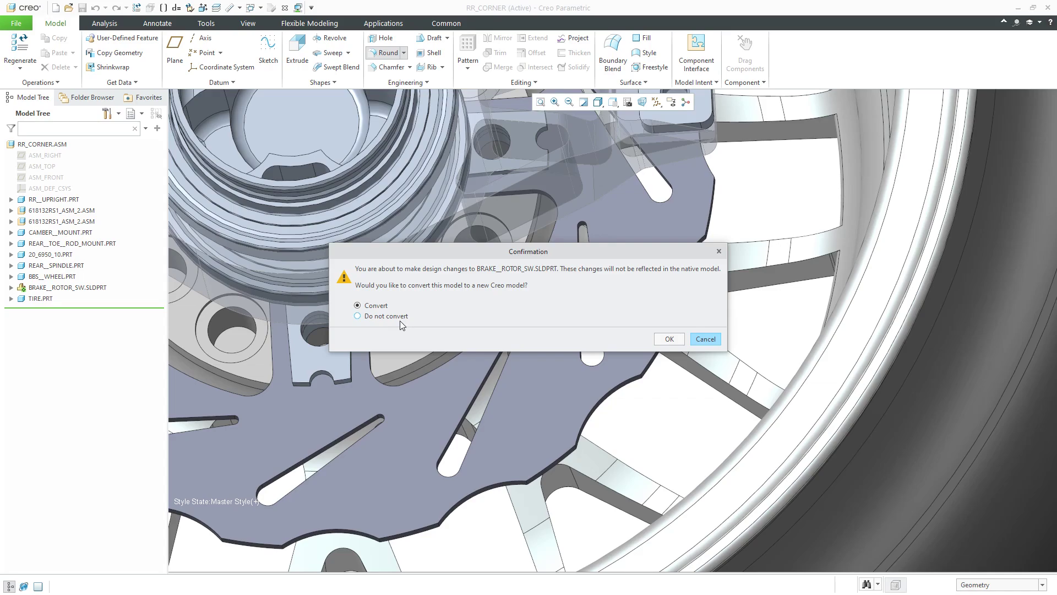
- Accept converting the rotor, choosing advanced conversion tools for all its occurrences
mouse_move(400, 321)
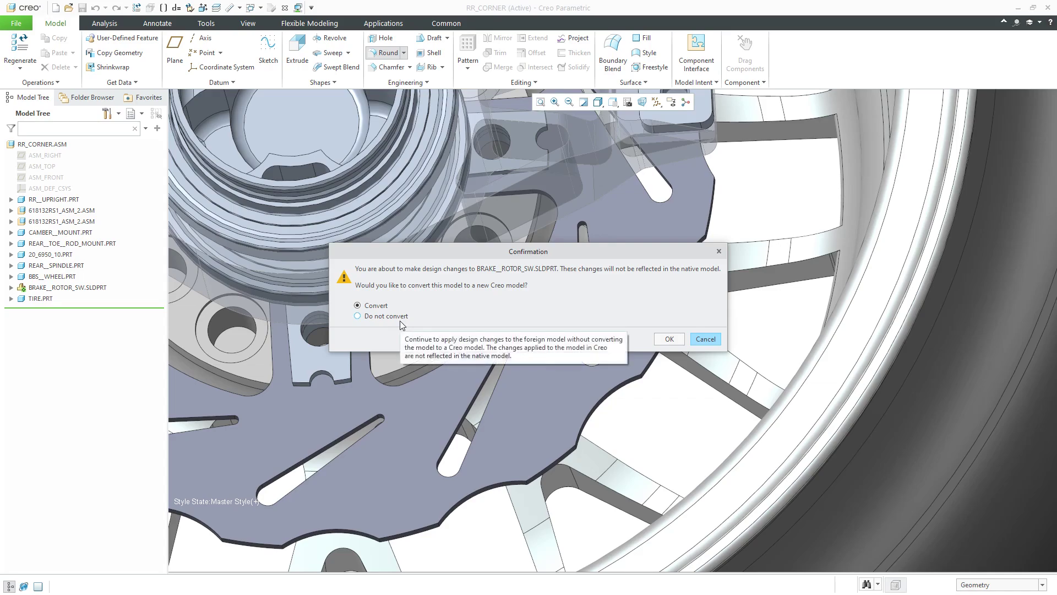
left_click(669, 338)
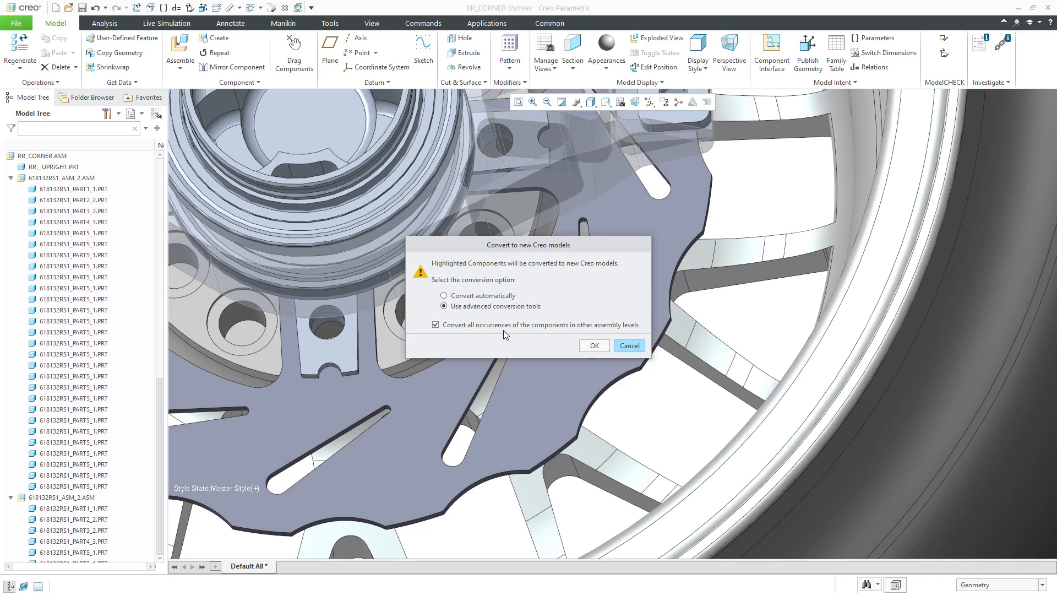
- Convert BRAKE__ROTOR_SW.SLDPRT into the new native part BRAKE__ROTOR_SW.PRT
left_click(594, 346)
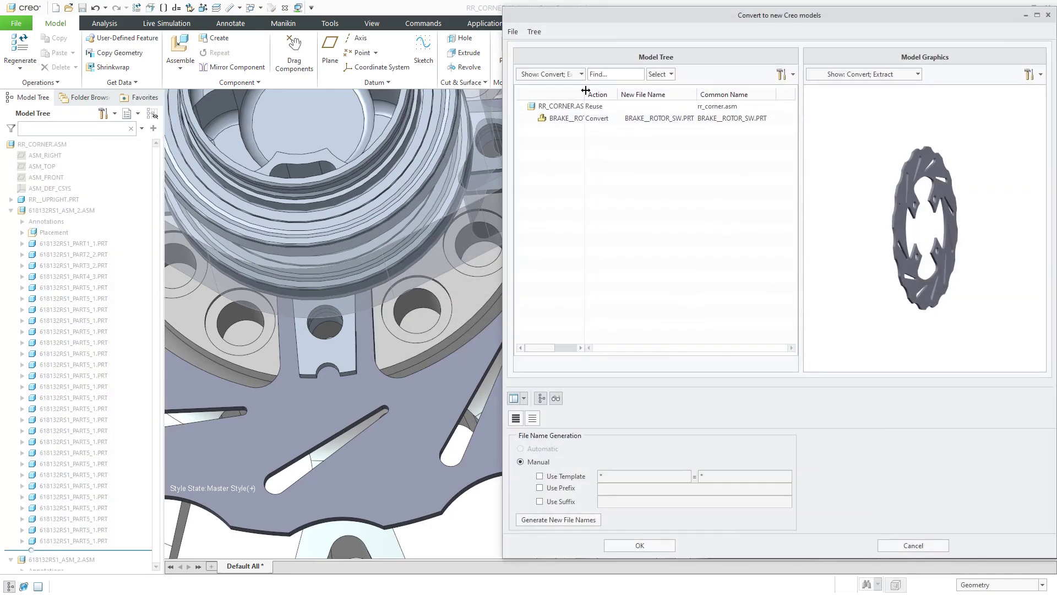
left_click_drag(586, 90, 639, 91)
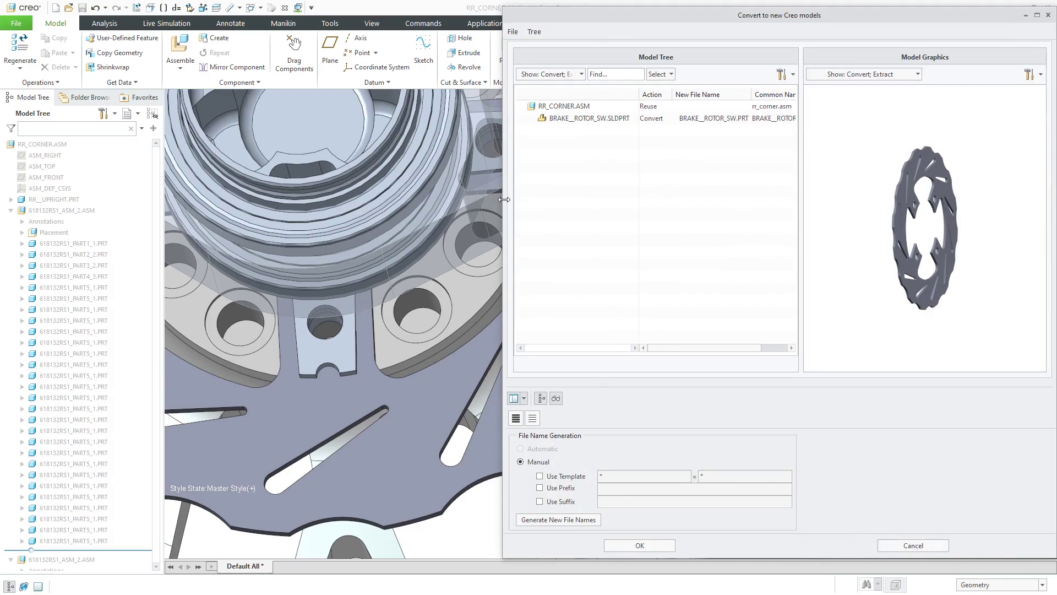
left_click_drag(504, 200, 232, 199)
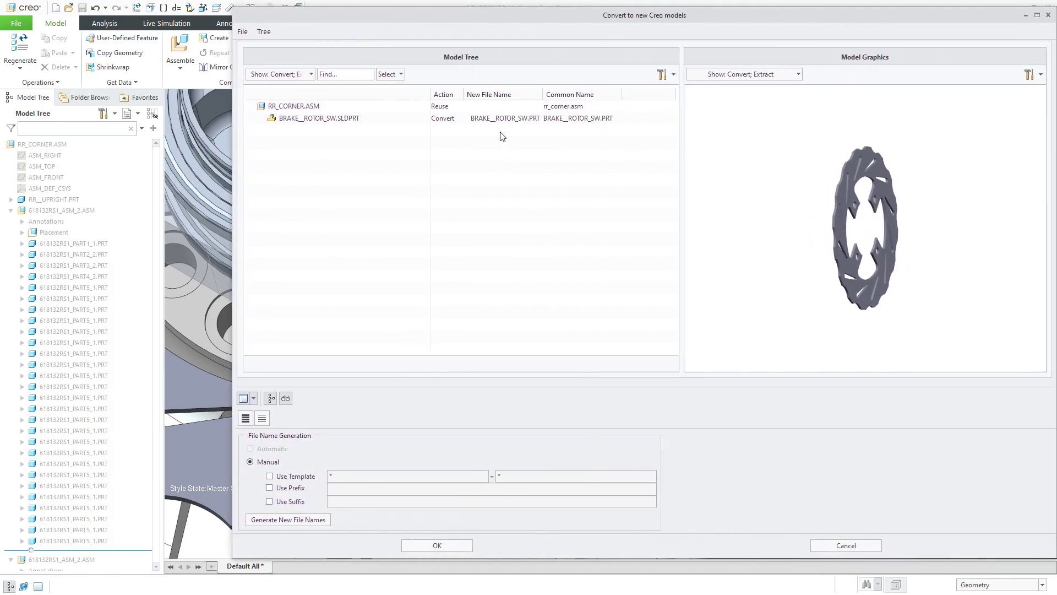
left_click(459, 119)
left_click(437, 545)
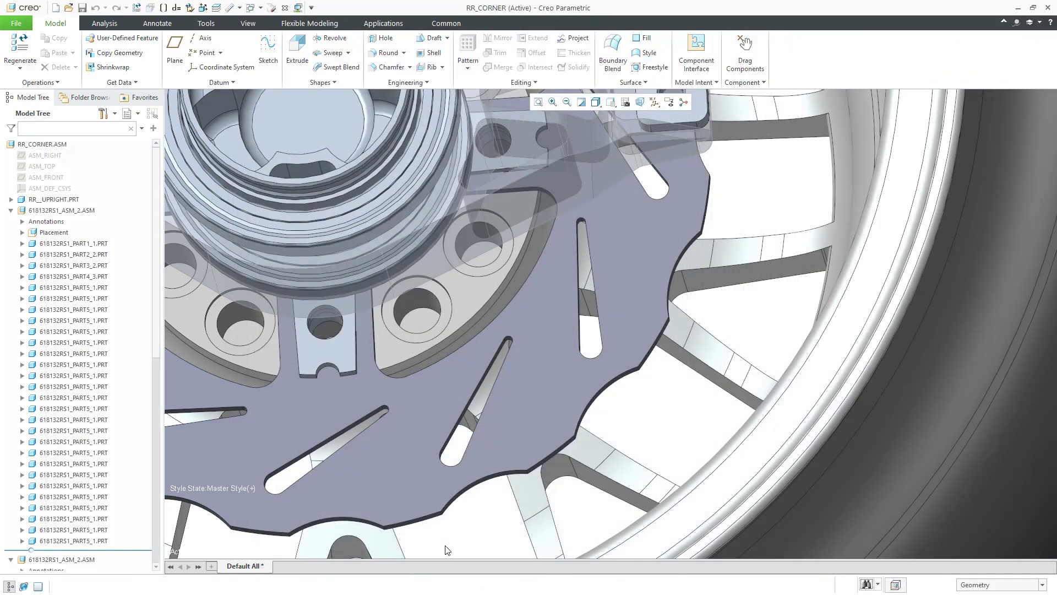
- Collapse both 618132RS1_ASM_2.ASM nodes and select brake__rotor_SW in the Model Tree
left_click(11, 210)
left_click(10, 221)
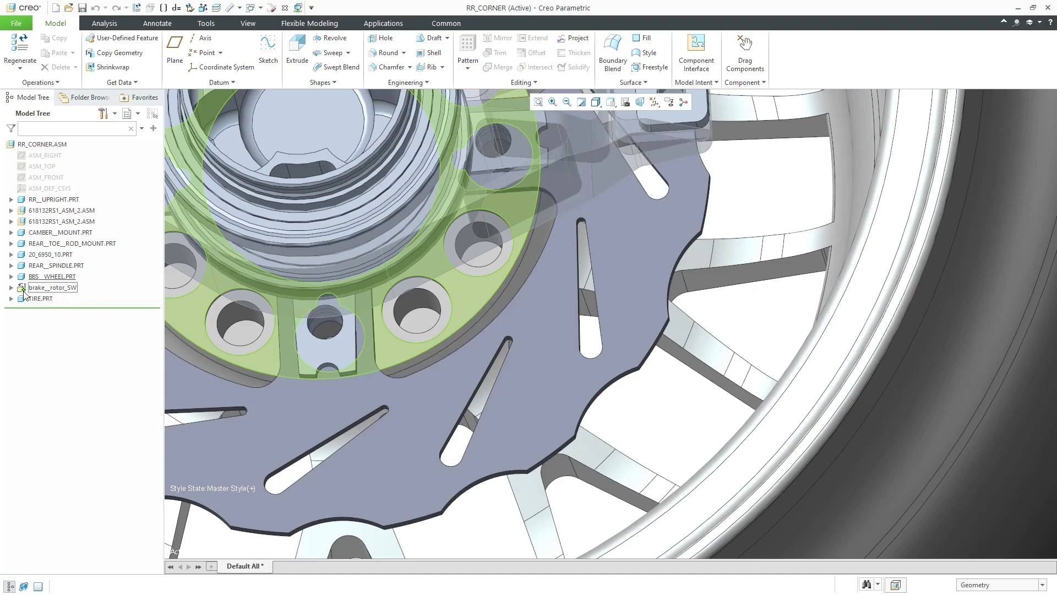
scroll(296, 337, "down", 6)
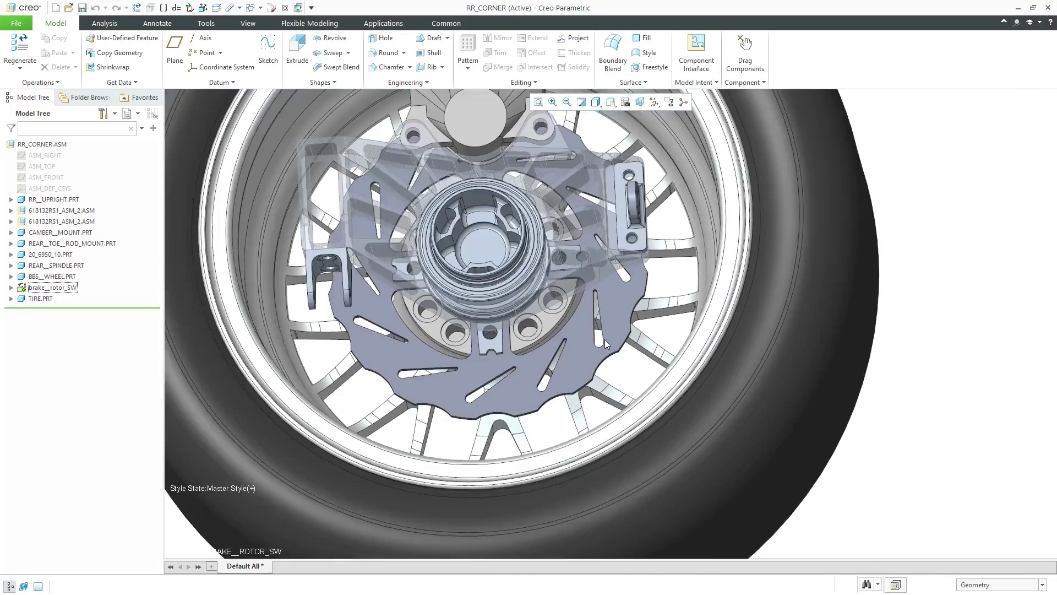
scroll(597, 344, "up", 3)
scroll(597, 344, "down", 3)
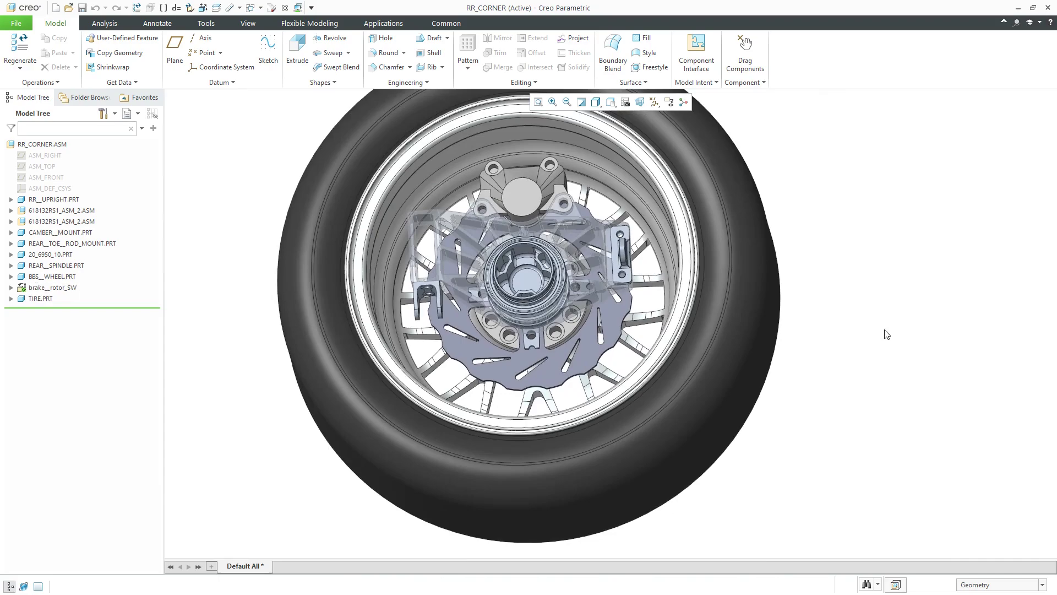
left_click(60, 287)
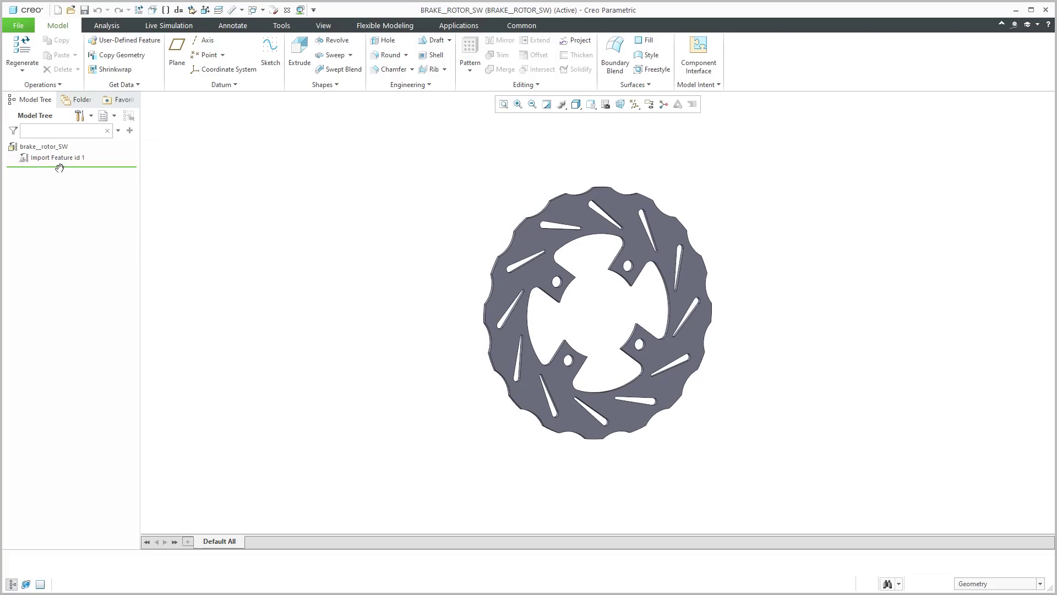
- Orbit the rotor face-on and zoom to inspect the slotted, wavy-edged disc
middle_click_drag(655, 315, 638, 291)
scroll(658, 286, "up", 3)
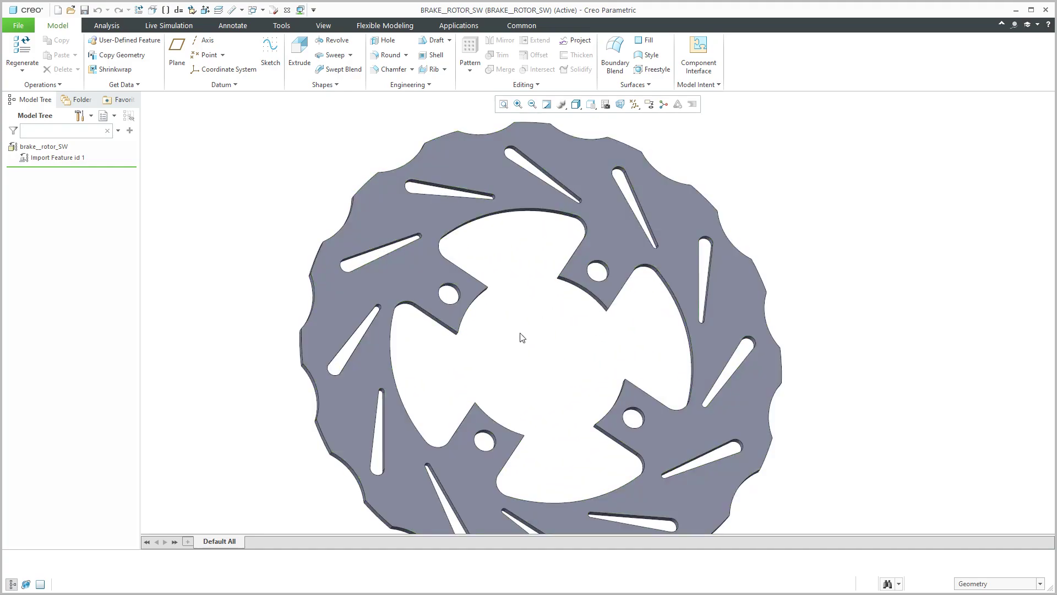